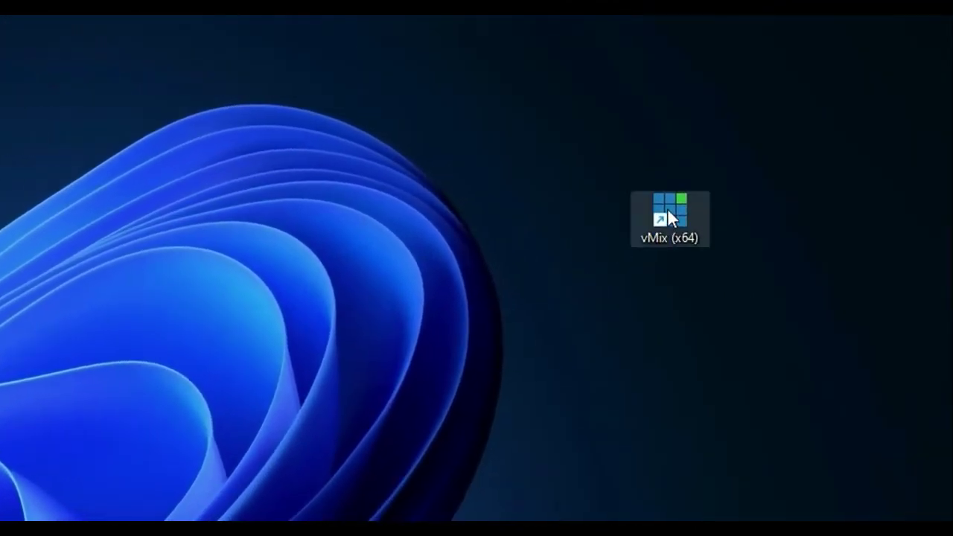
# - Launch vMix (x64) from its desktop shortcut to reproduce the .NET vMixCodecLibrary.dll error
pyautogui.doubleClick(668, 212)
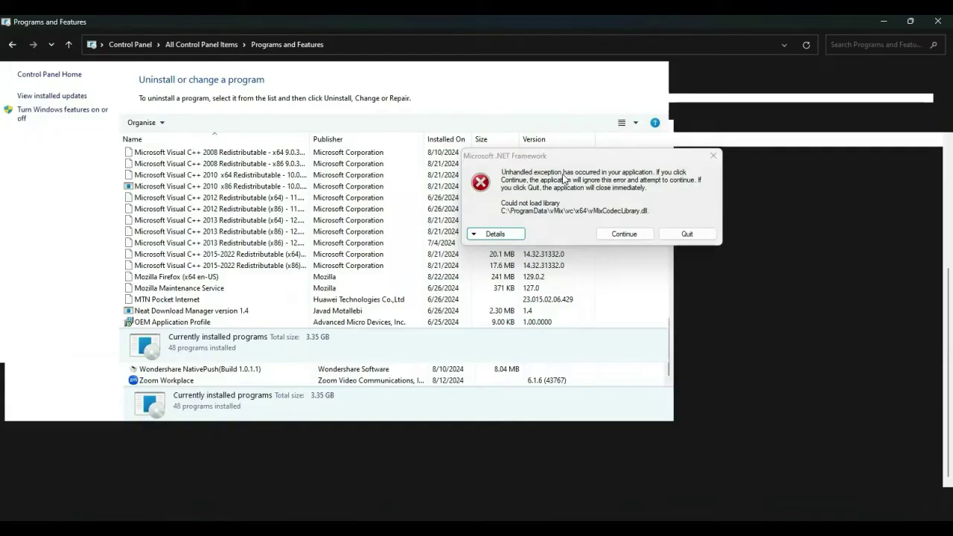
# - Move the error aside and uninstall vMix from Programs and Features
pyautogui.moveTo(563, 161); pyautogui.dragTo(716, 99)
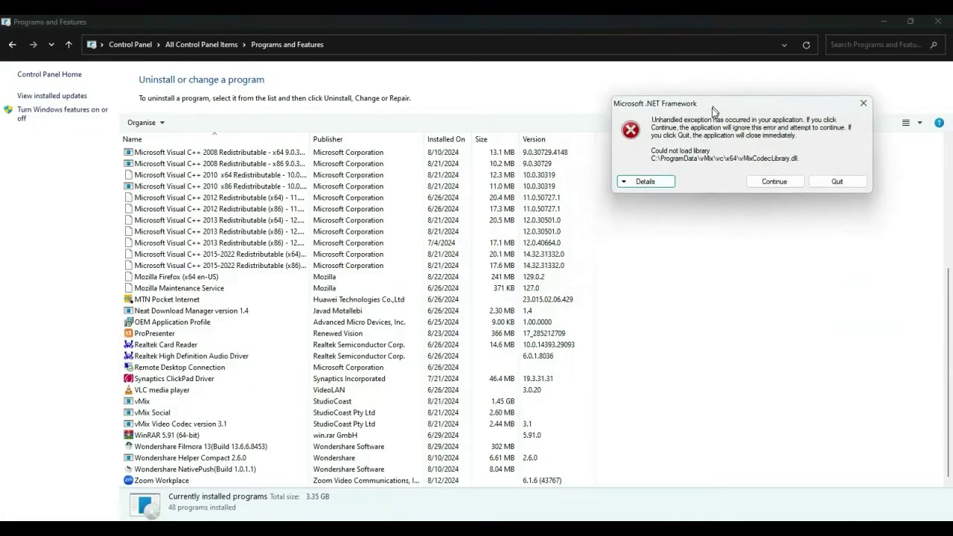
pyautogui.click(941, 349)
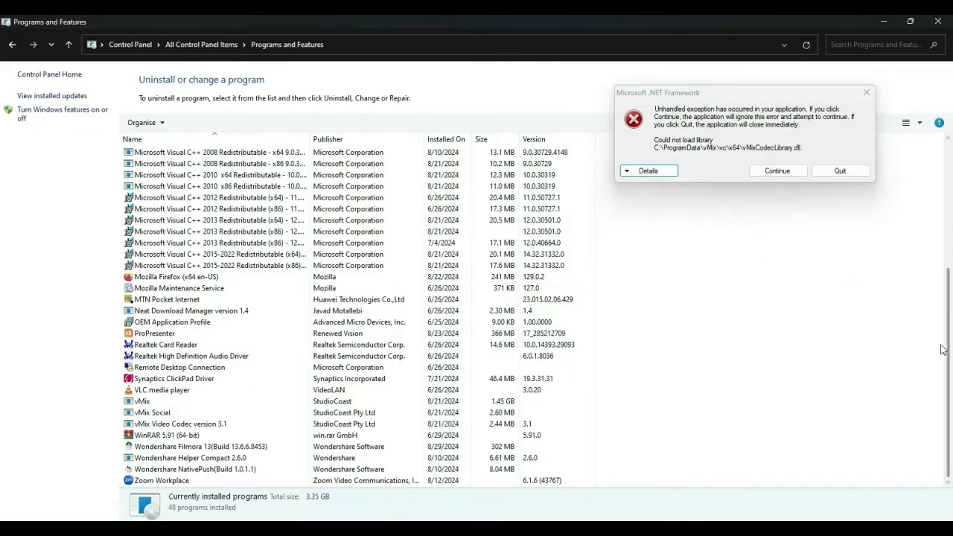
pyautogui.click(132, 403)
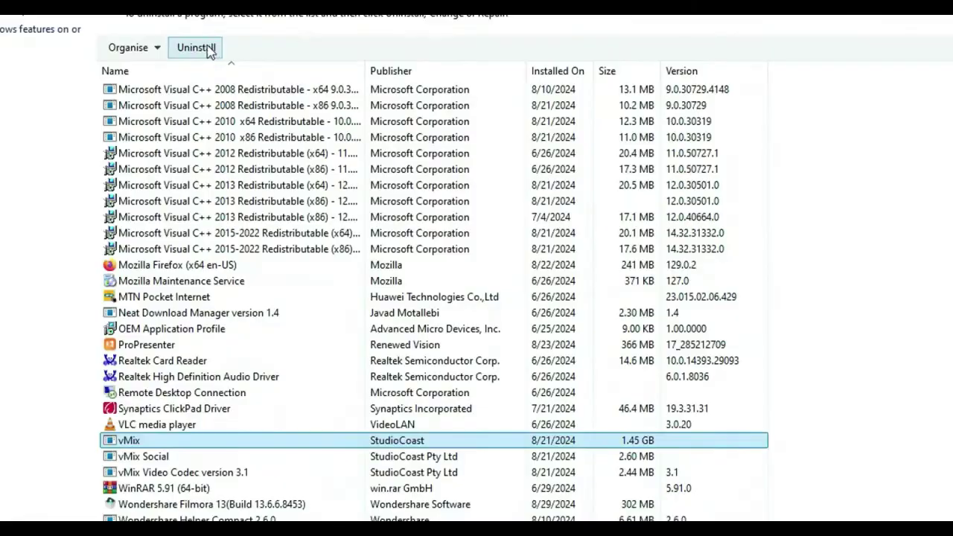
pyautogui.click(207, 47)
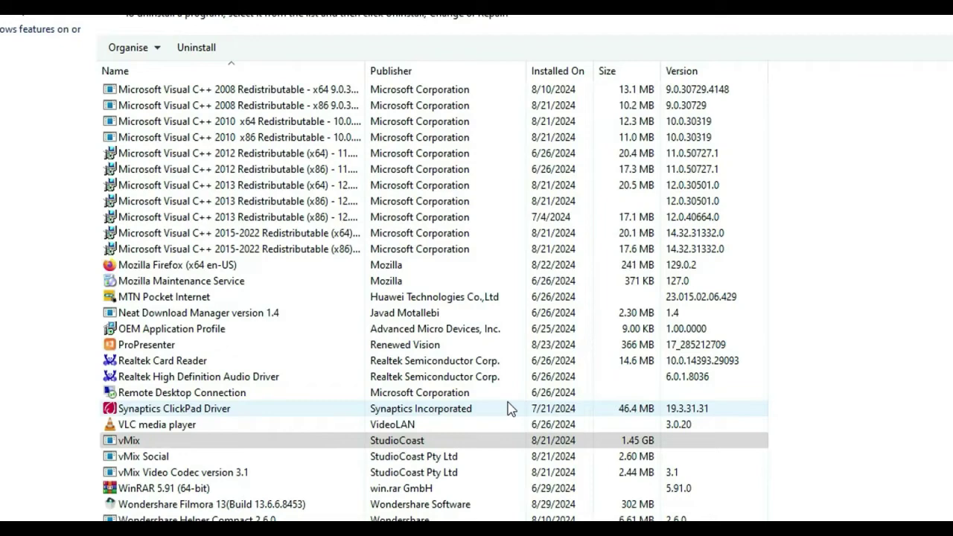
pyautogui.click(709, 318)
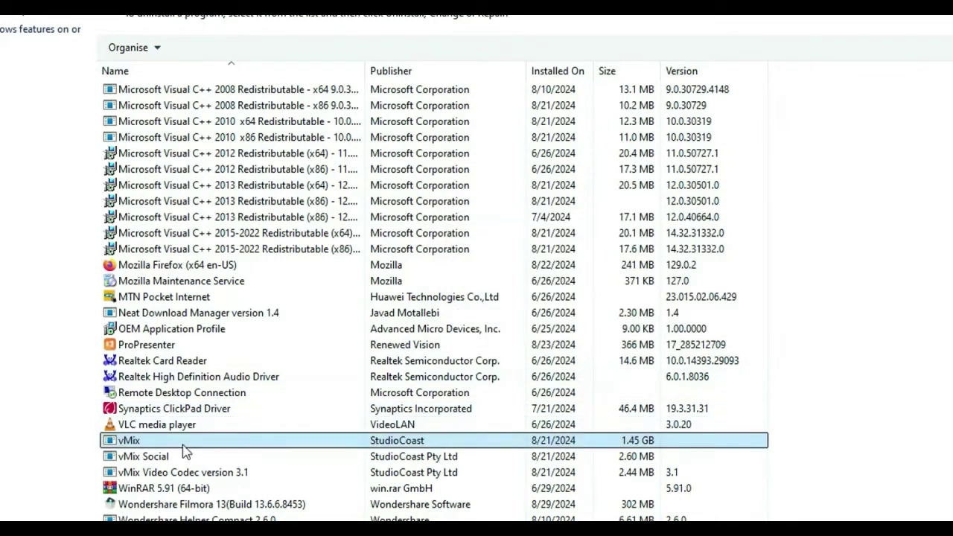
# - Uninstall vMix Social and vMix Video Codec 3.1 as well
pyautogui.click(153, 458)
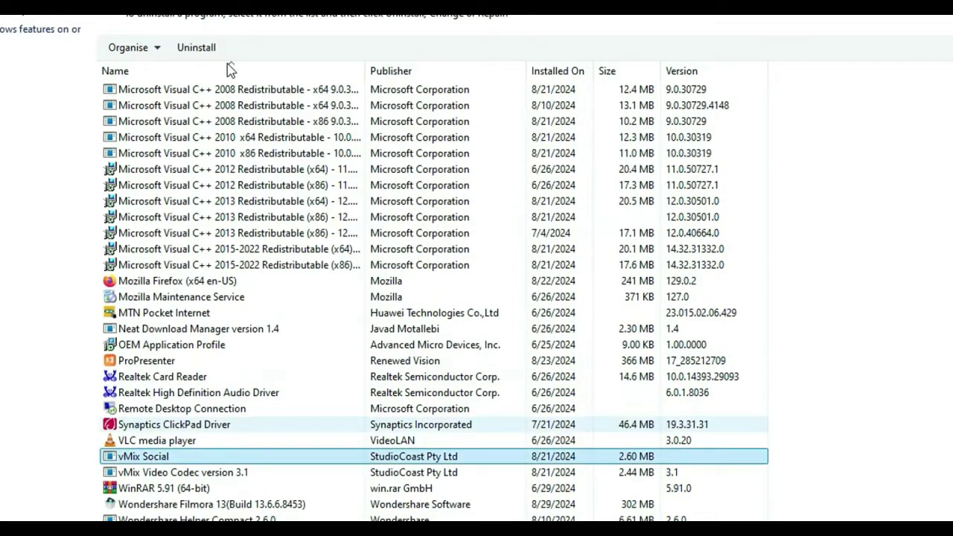
pyautogui.click(190, 53)
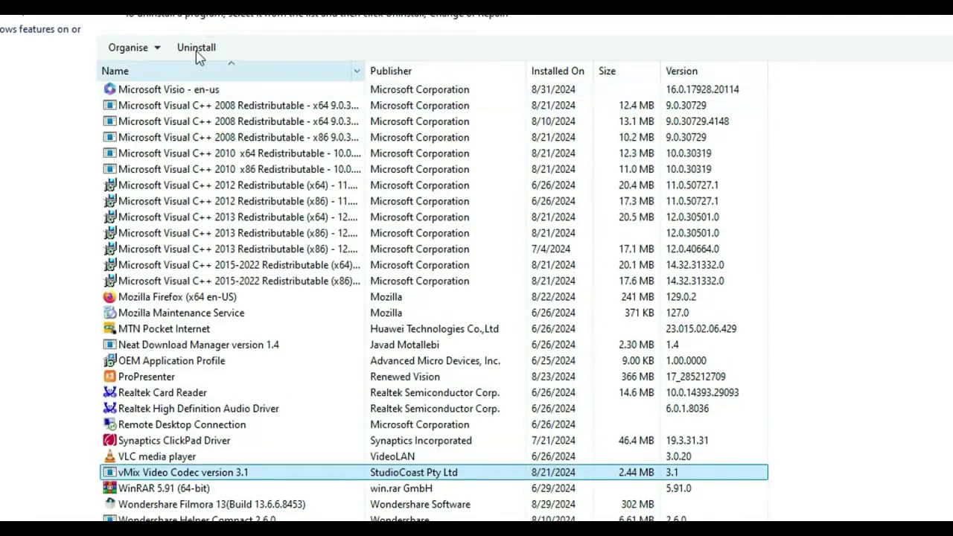
pyautogui.click(197, 55)
pyautogui.click(714, 320)
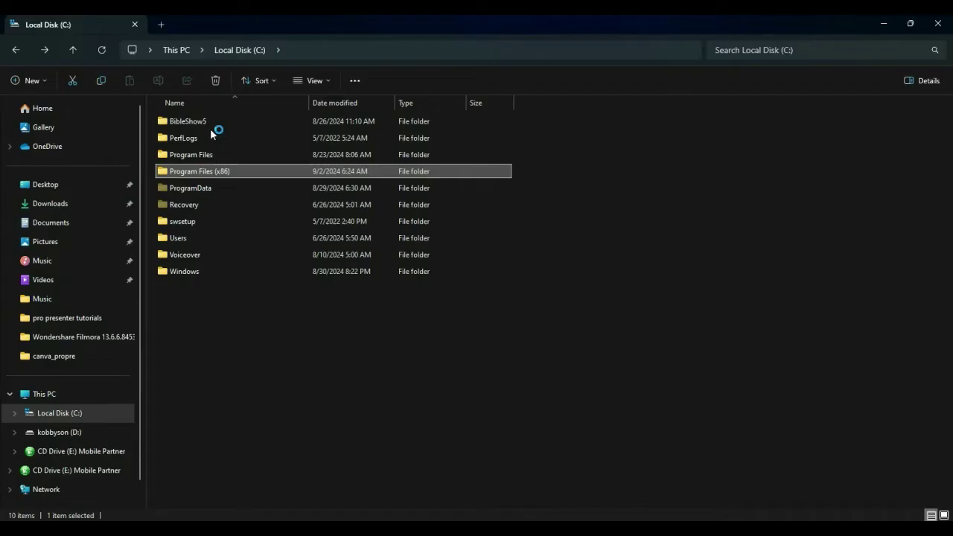
# - Check C:\Program Files for a leftover vMix folder, then return to Local Disk (C:)
pyautogui.doubleClick(227, 171)
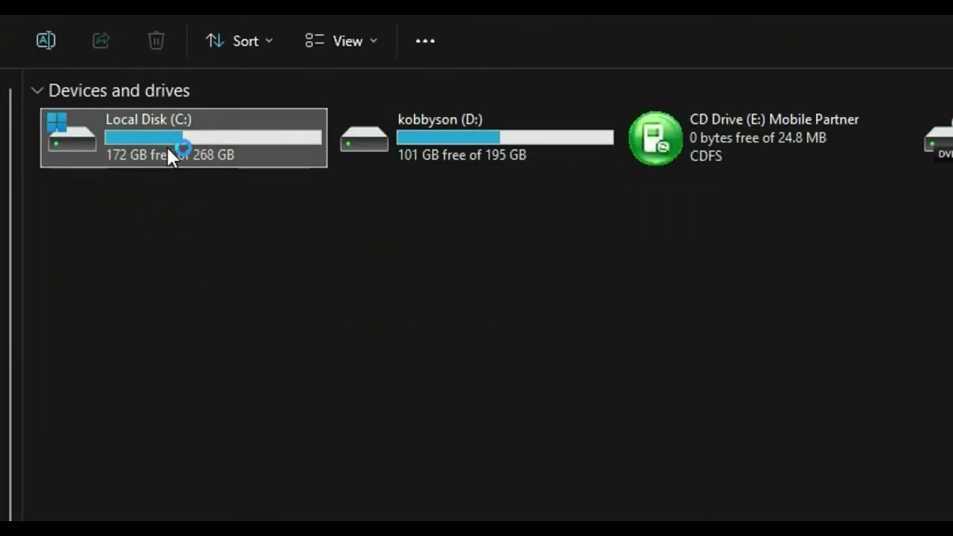
pyautogui.doubleClick(169, 152)
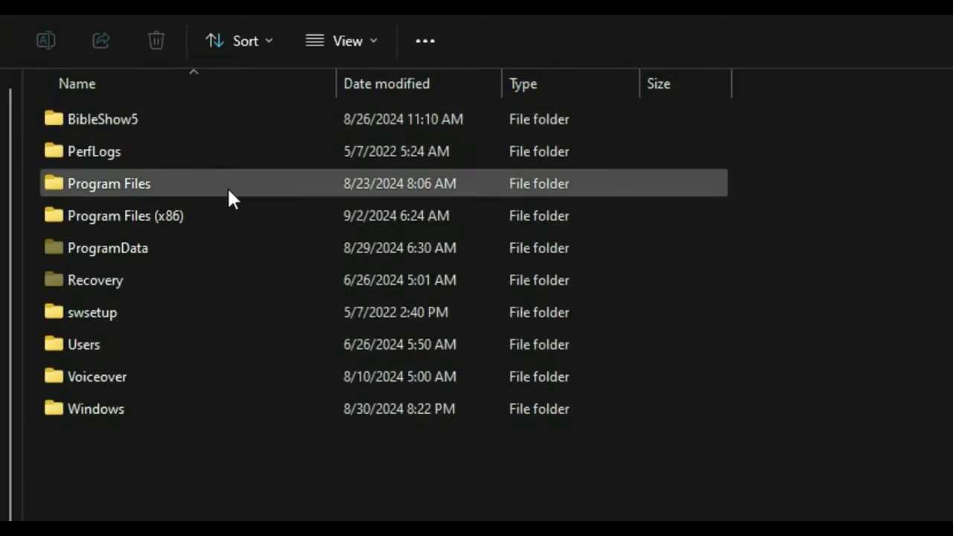
pyautogui.click(147, 224)
pyautogui.doubleClick(152, 215)
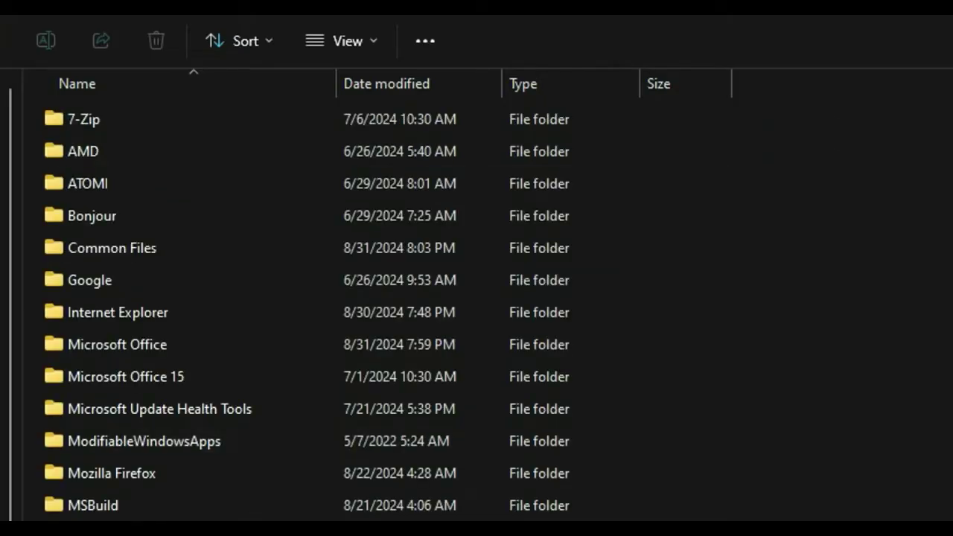
pyautogui.scroll(-1, 938, 270)
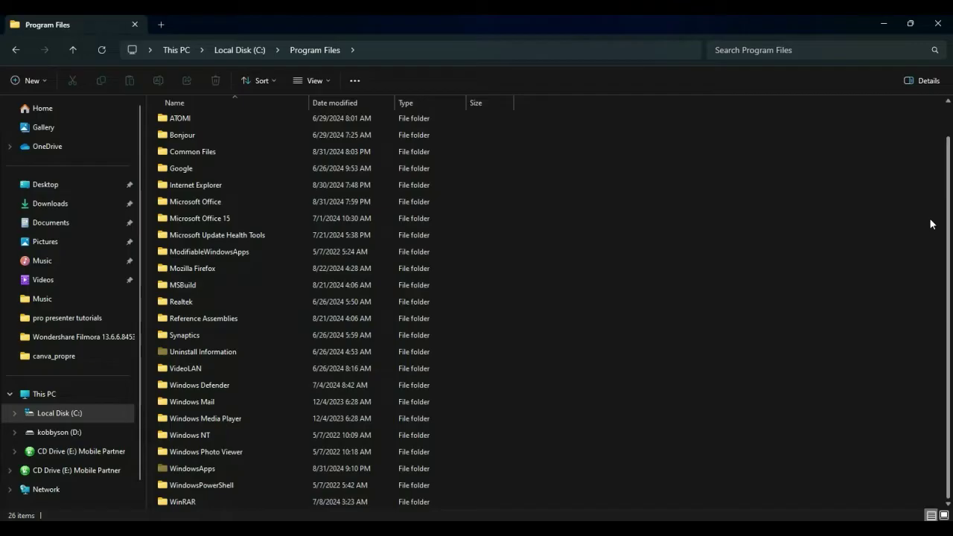
pyautogui.scroll(1, 932, 145)
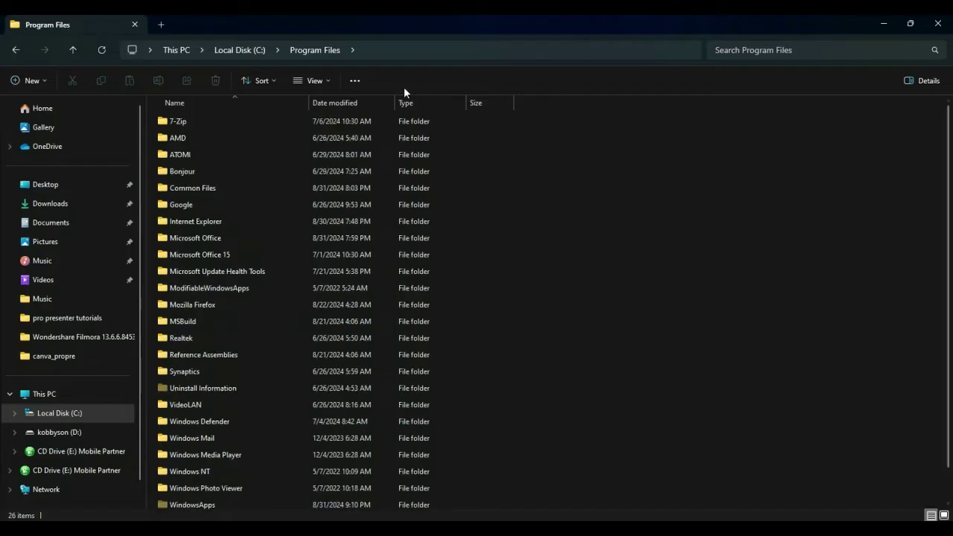
pyautogui.click(11, 52)
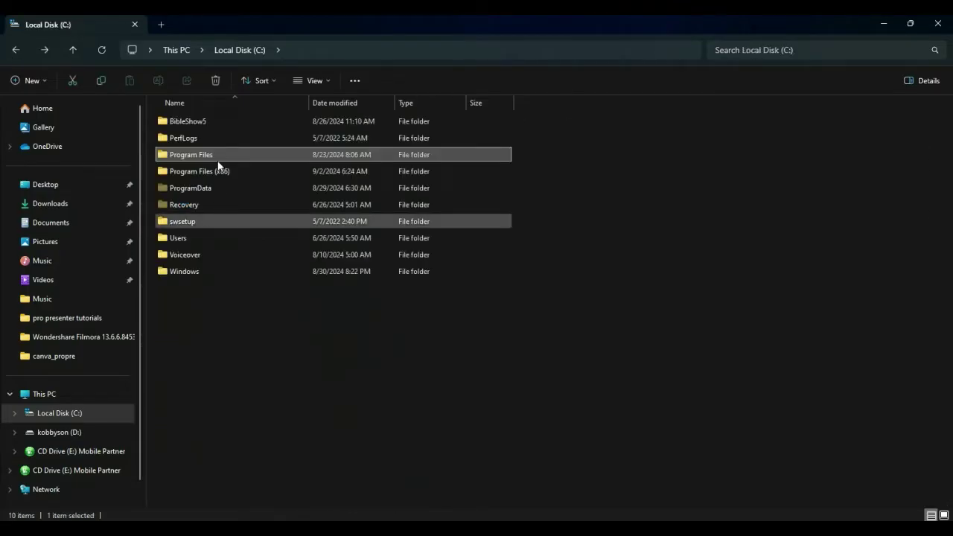
# - Permanently delete the vMix and vMixNDIHelper folders from ProgramData, then go back to C:
pyautogui.press('F5')
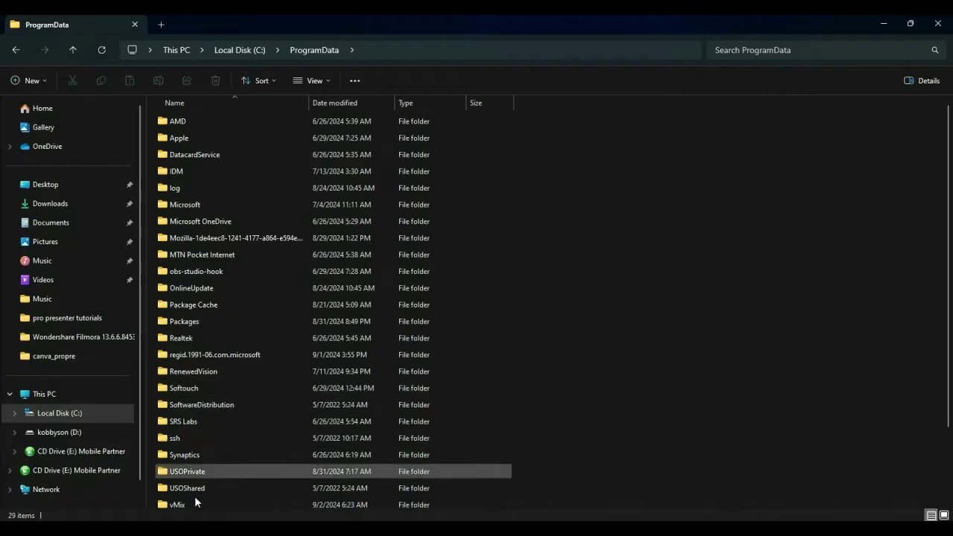
pyautogui.scroll(-2, 946, 450)
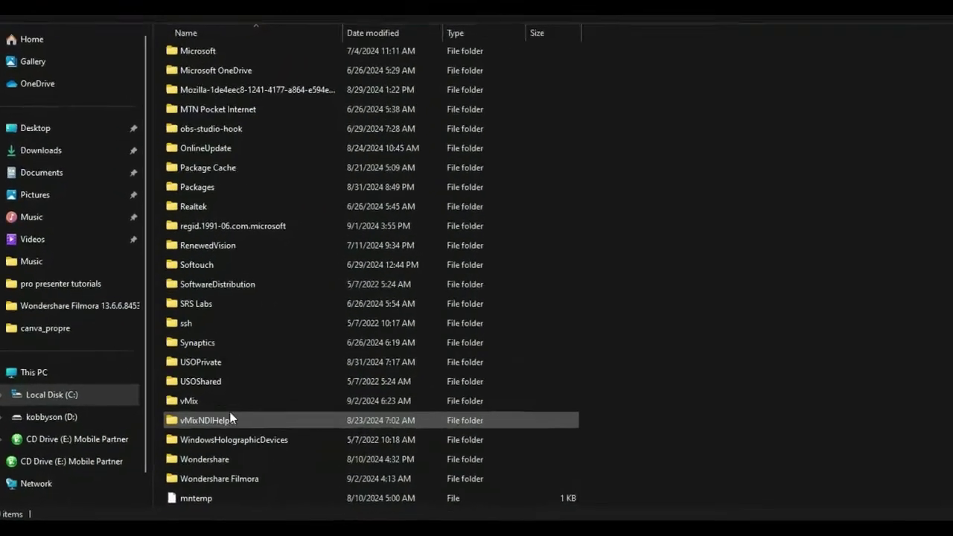
pyautogui.click(211, 397)
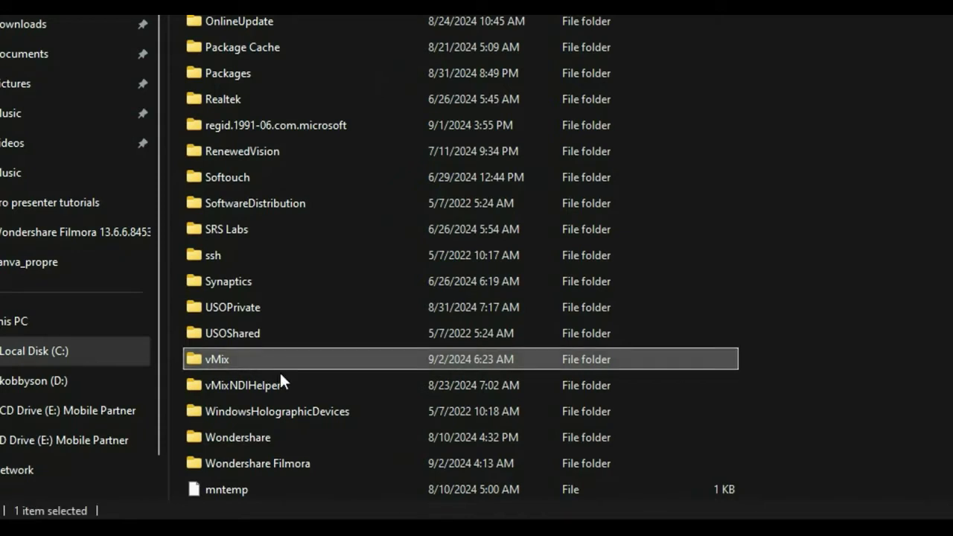
pyautogui.keyDown('ctrl'); pyautogui.click(269, 389); pyautogui.keyUp('ctrl')
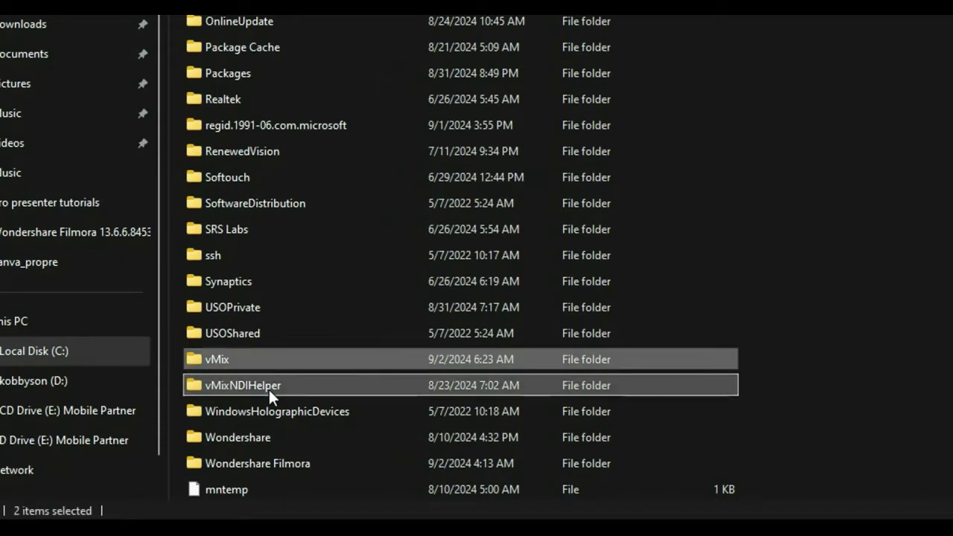
pyautogui.rightClick(269, 389)
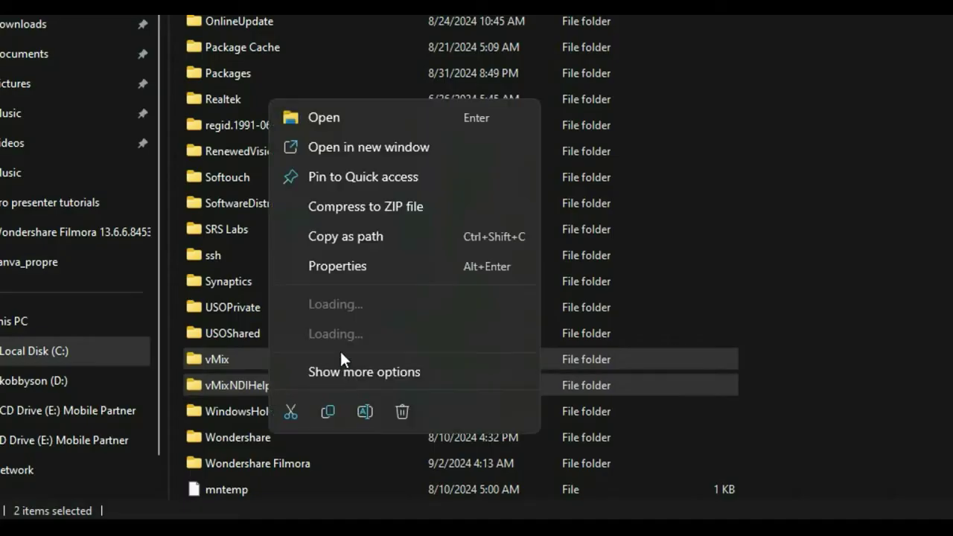
pyautogui.click(402, 414)
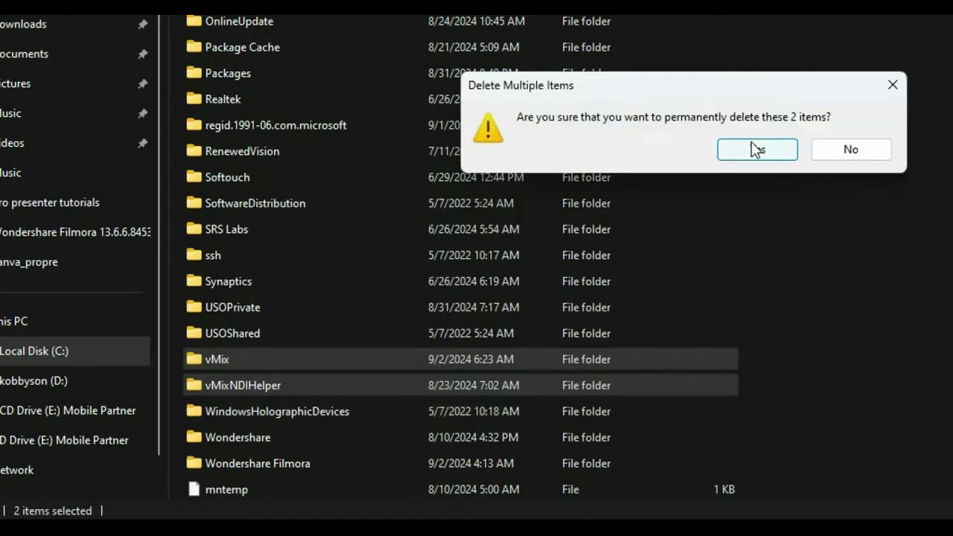
pyautogui.click(752, 149)
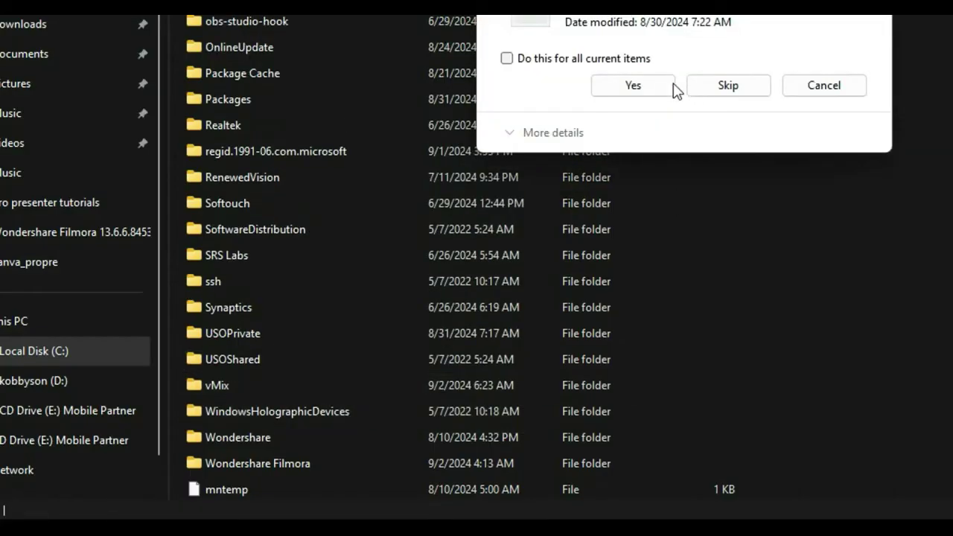
pyautogui.click(660, 87)
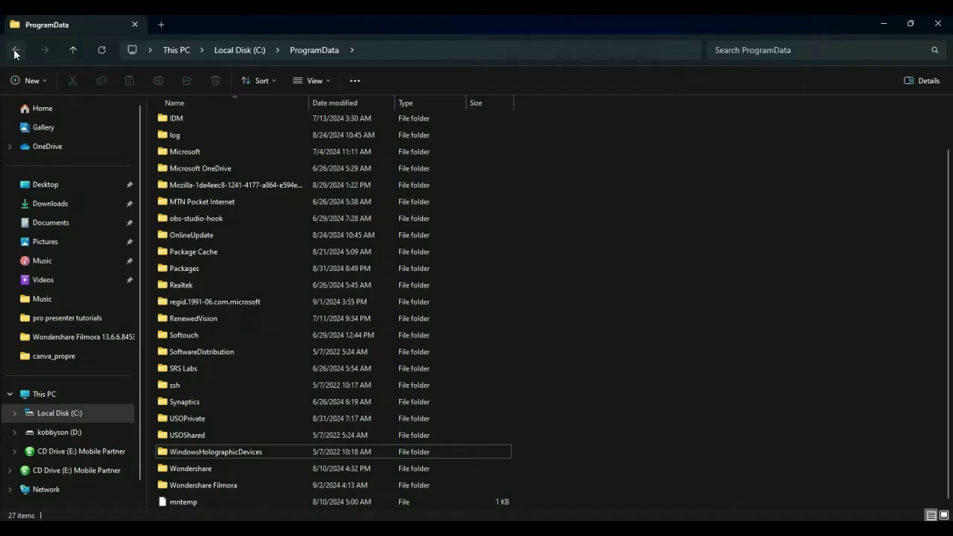
pyautogui.click(15, 50)
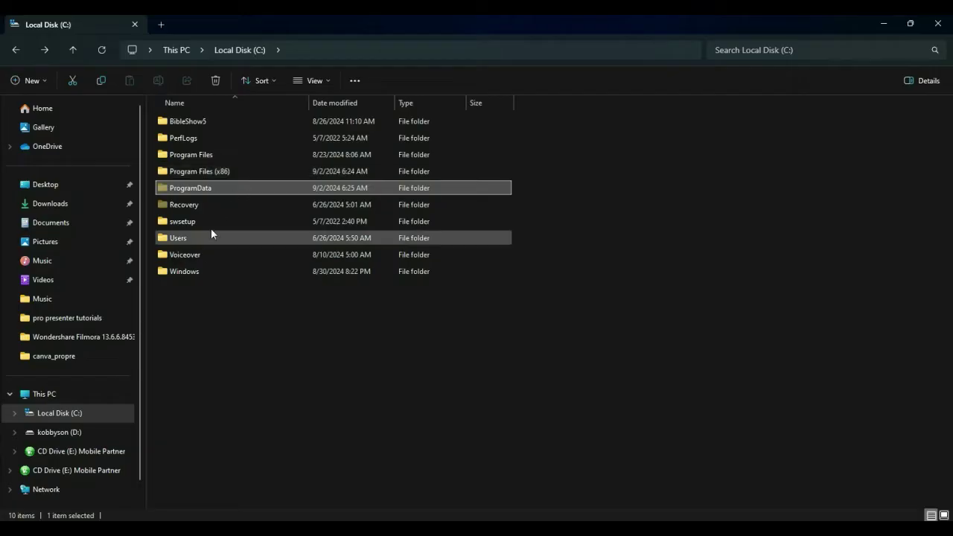
# - Open Users and the user's profile folder, select AppData and show the toolbar's extra commands
pyautogui.press('F5')
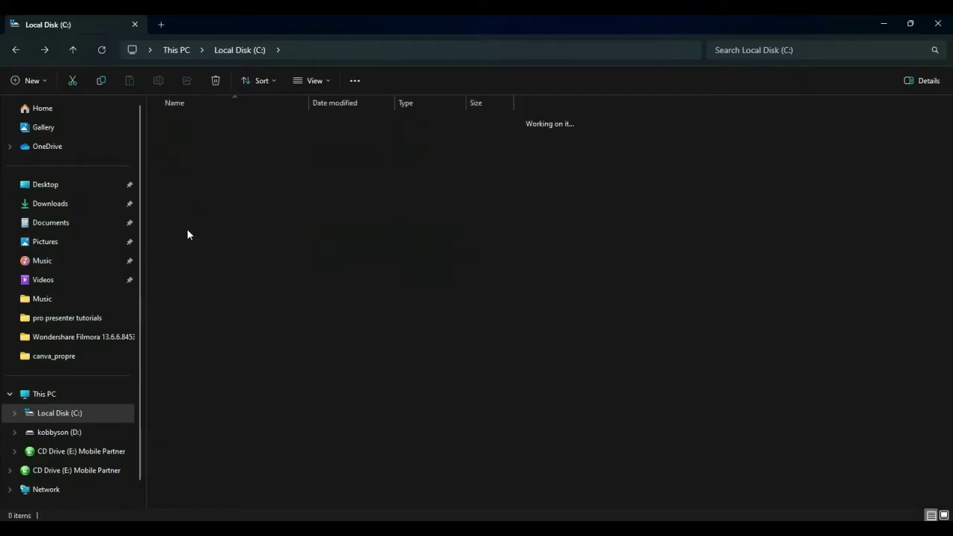
pyautogui.doubleClick(187, 235)
pyautogui.press('F5')
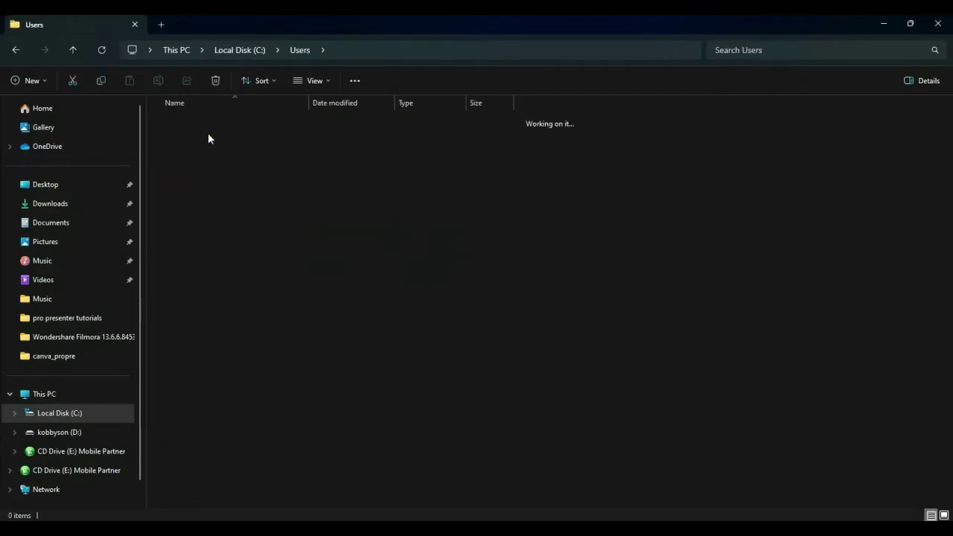
pyautogui.doubleClick(208, 138)
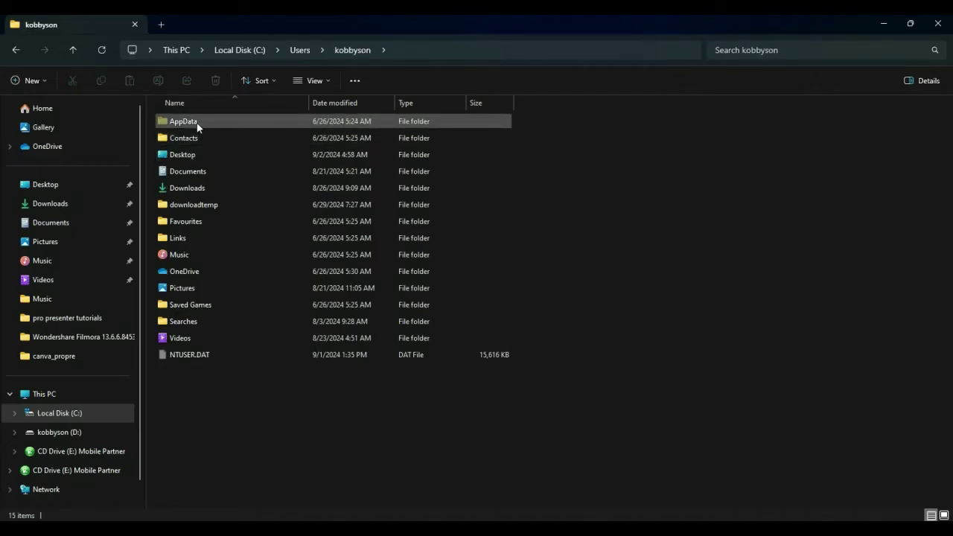
pyautogui.click(197, 125)
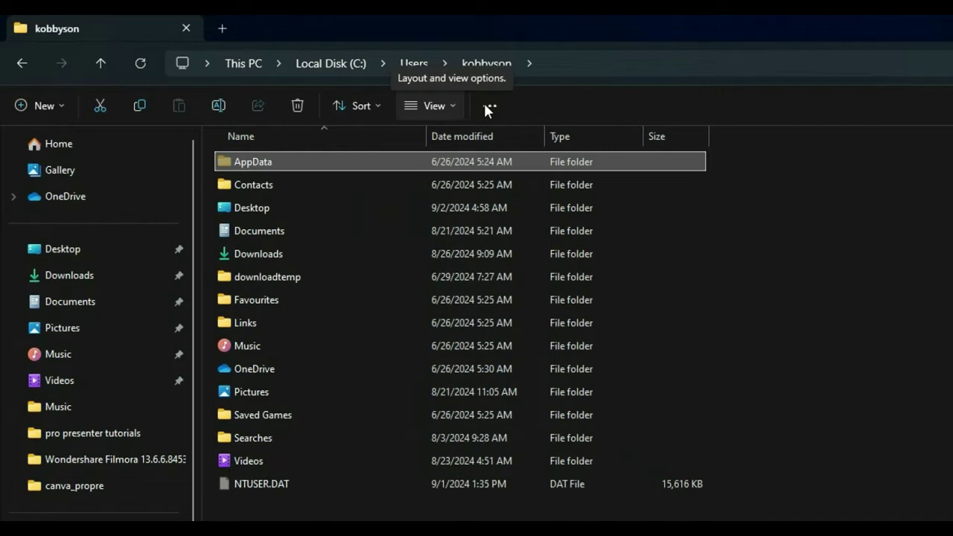
pyautogui.click(486, 106)
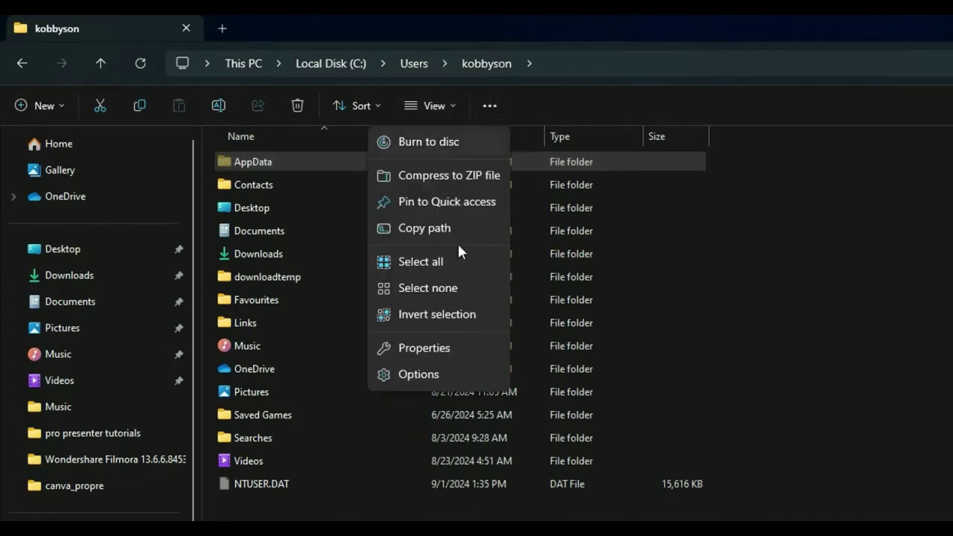
# - In Folder Options > View, enable 'Show hidden files, folders and drives' and confirm with OK
pyautogui.click(422, 376)
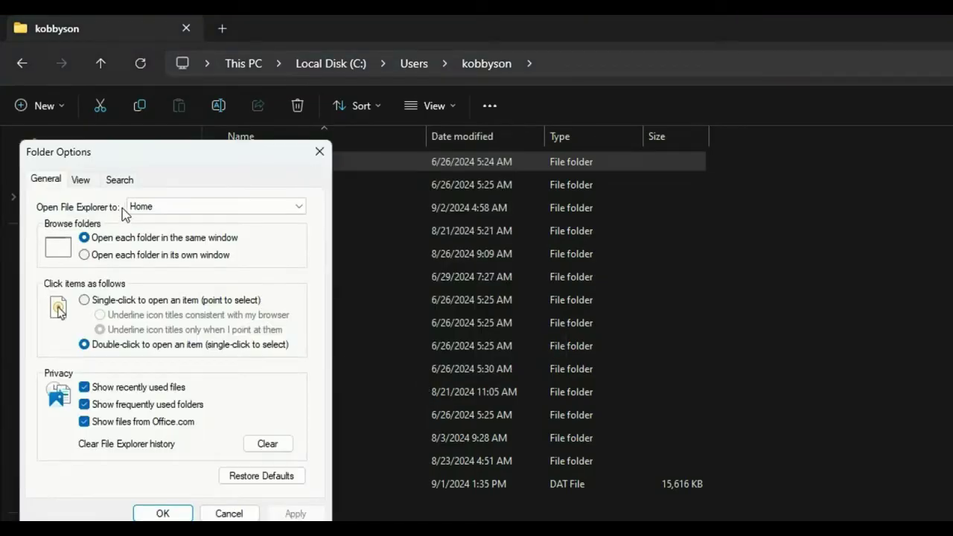
pyautogui.moveTo(92, 152); pyautogui.dragTo(140, 162)
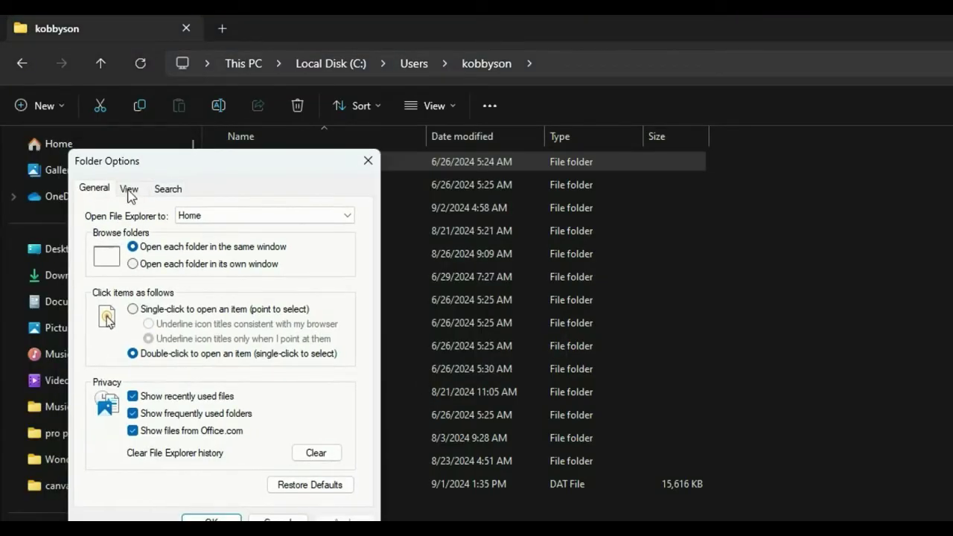
pyautogui.click(129, 192)
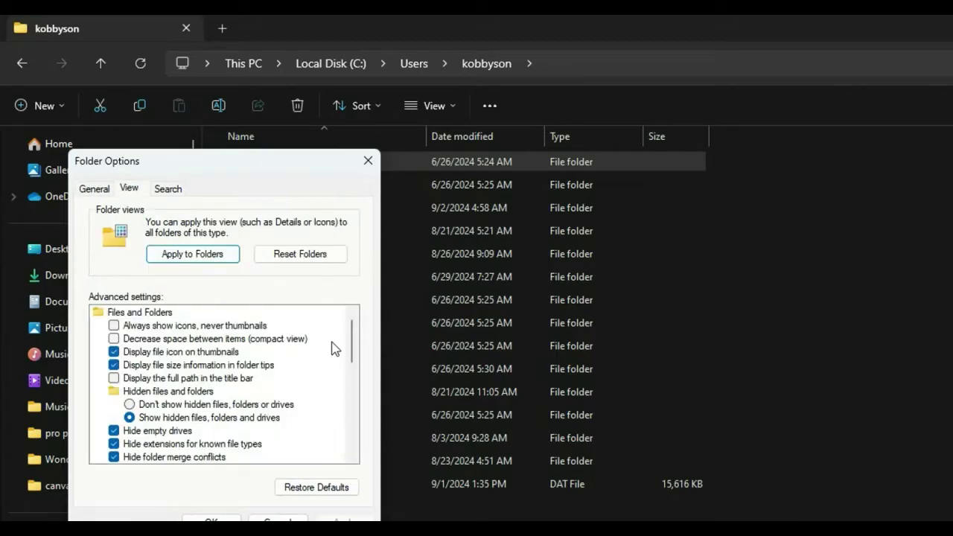
pyautogui.moveTo(356, 355); pyautogui.dragTo(352, 362)
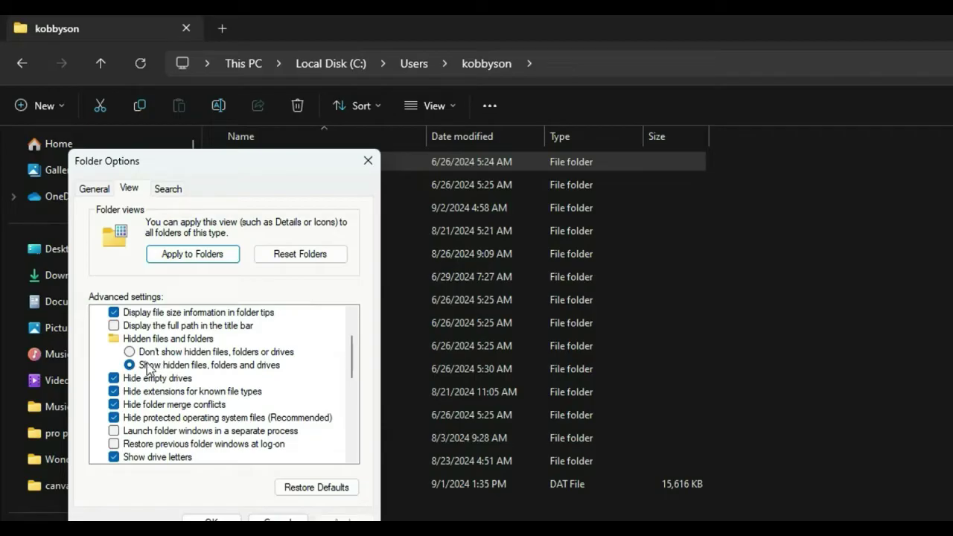
pyautogui.click(211, 521)
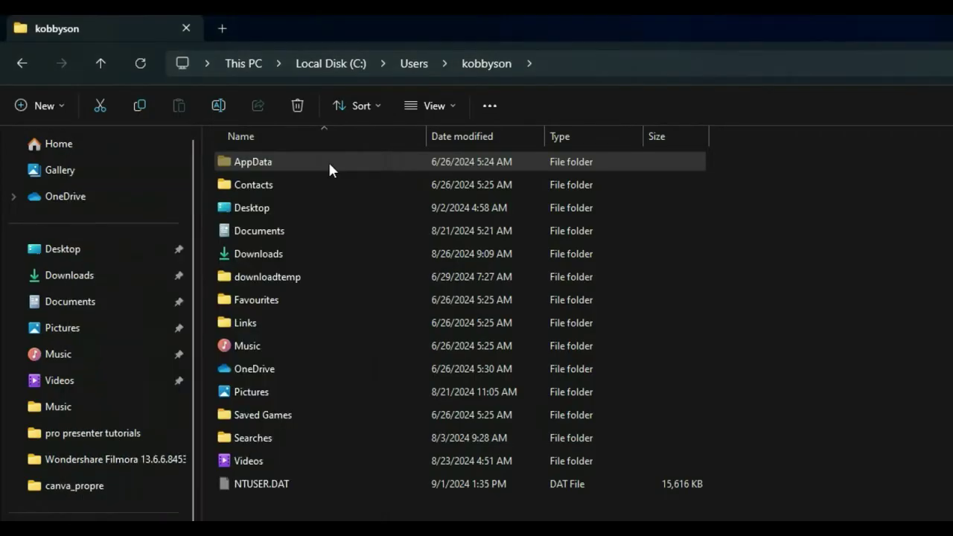
# - Go into AppData\Local, permanently delete StudioCoast_Pty_Ltd, and return to AppData
pyautogui.click(259, 163)
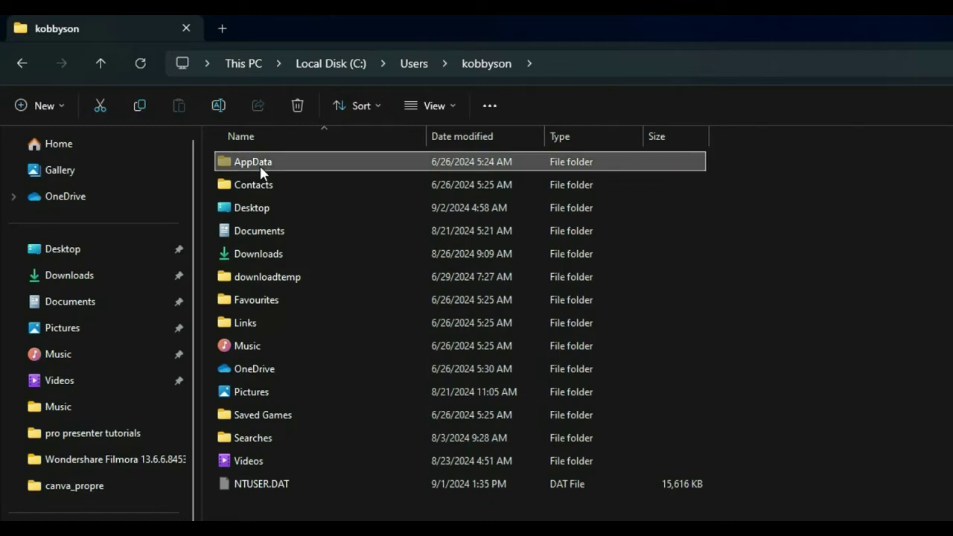
pyautogui.doubleClick(265, 158)
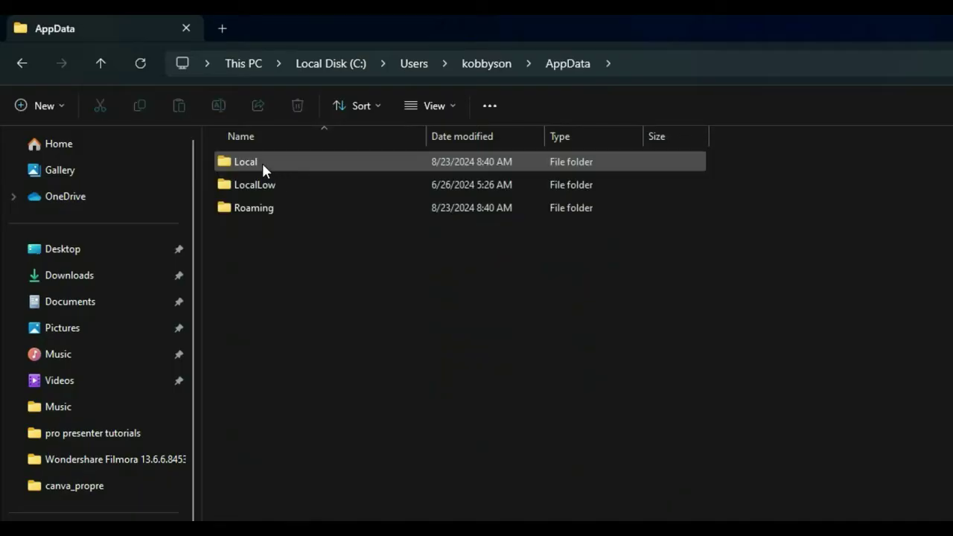
pyautogui.doubleClick(261, 163)
pyautogui.doubleClick(262, 165)
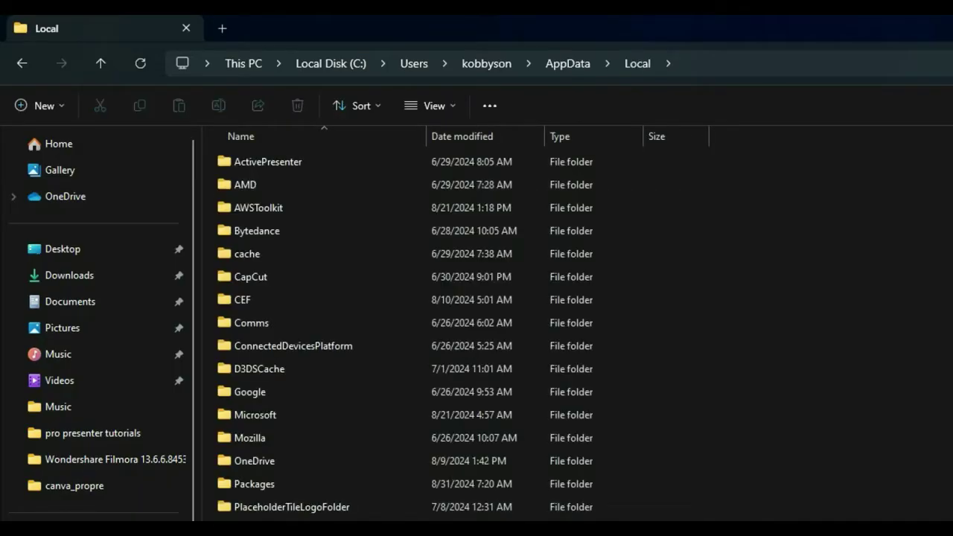
pyautogui.click(257, 458)
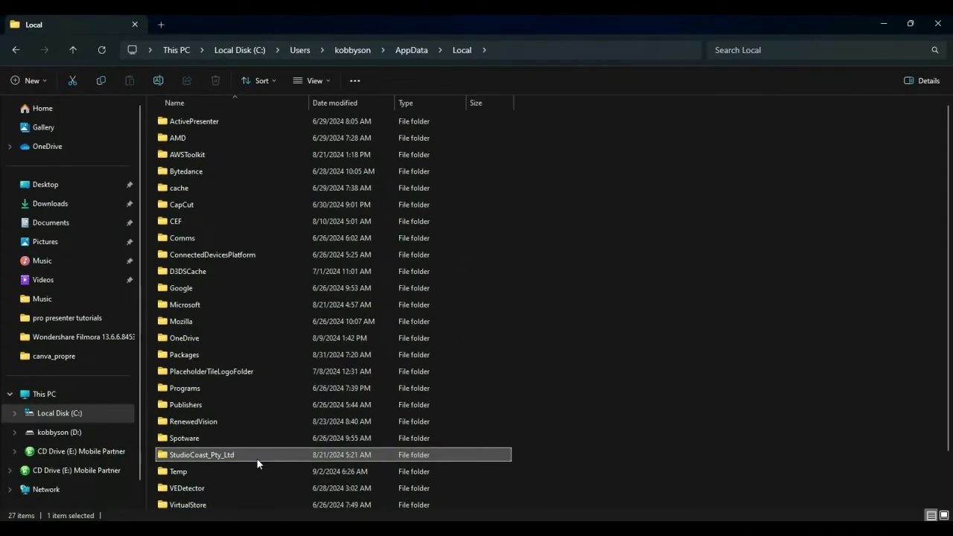
pyautogui.rightClick(257, 463)
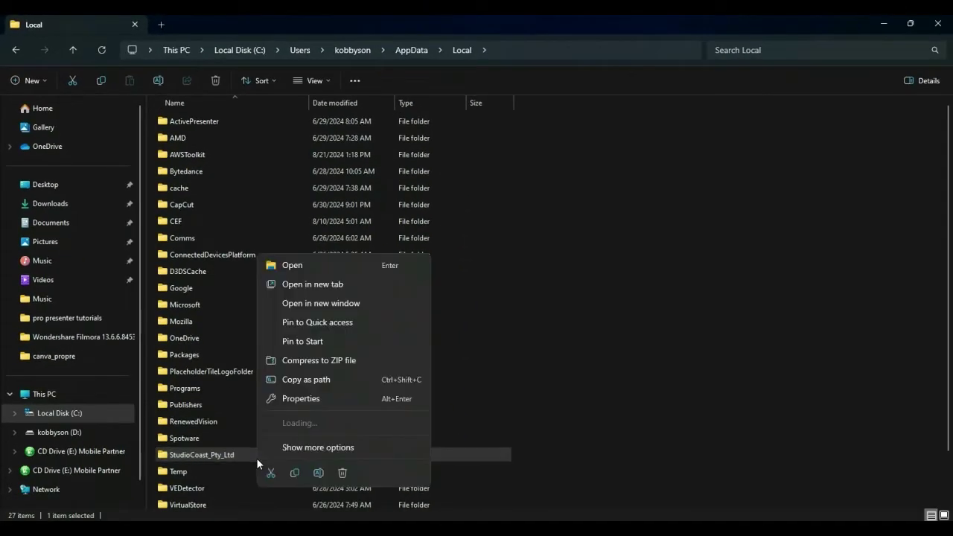
pyautogui.click(339, 471)
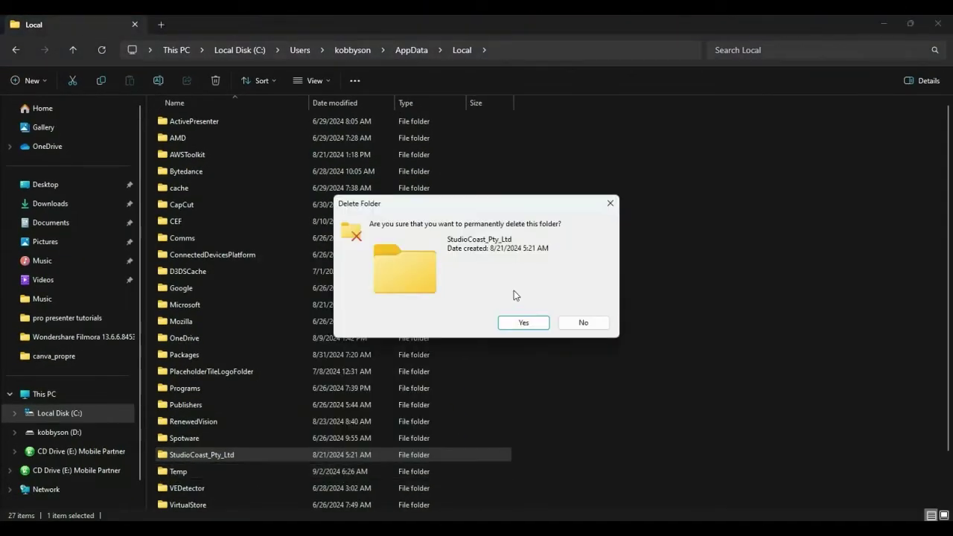
pyautogui.click(524, 322)
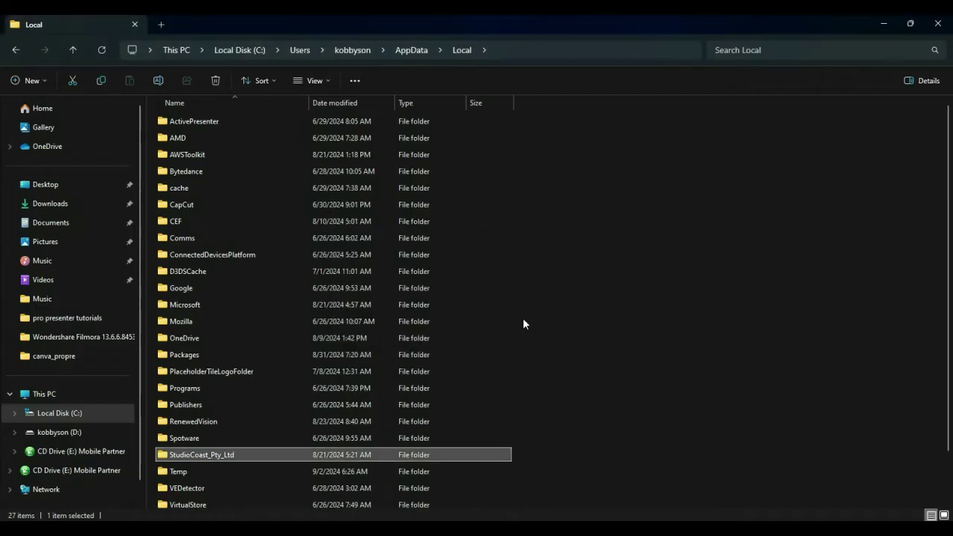
pyautogui.scroll(-1, 946, 297)
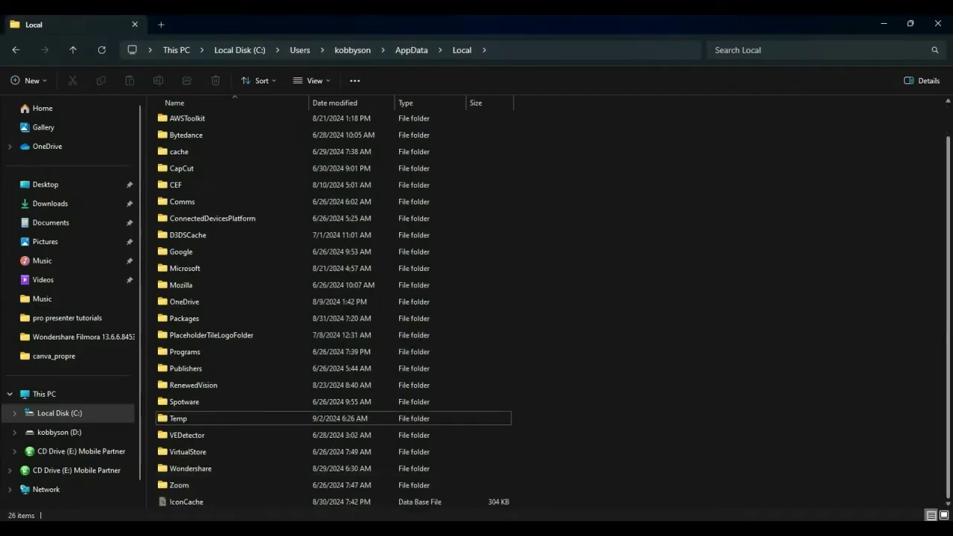
pyautogui.scroll(1, 939, 224)
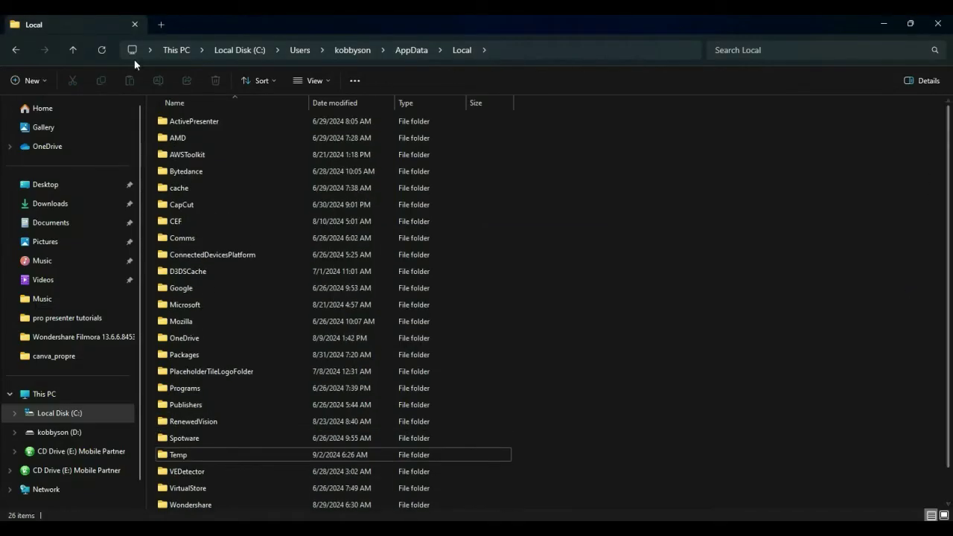
pyautogui.click(18, 49)
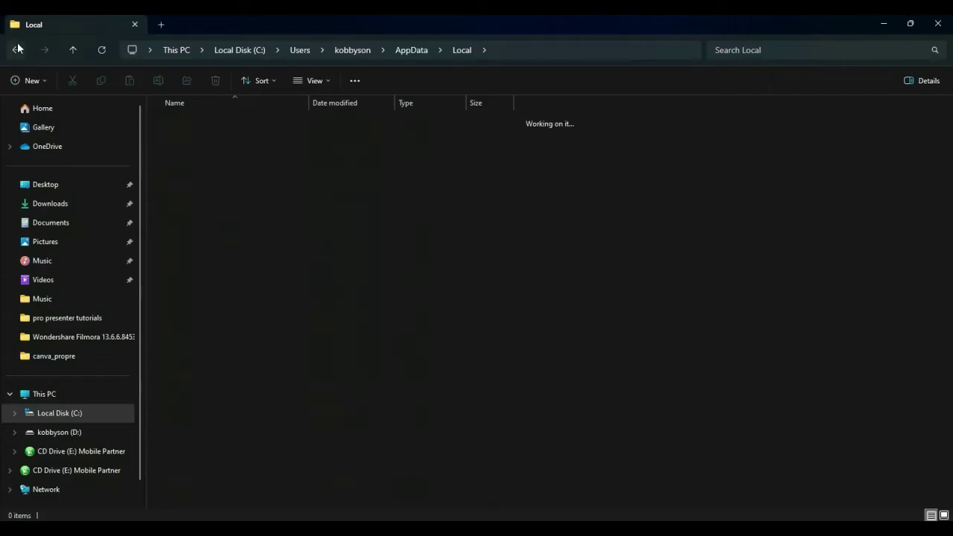
# - From This PC open Local Disk (C:) and create a folder named 'vmix installation'
pyautogui.click(18, 50)
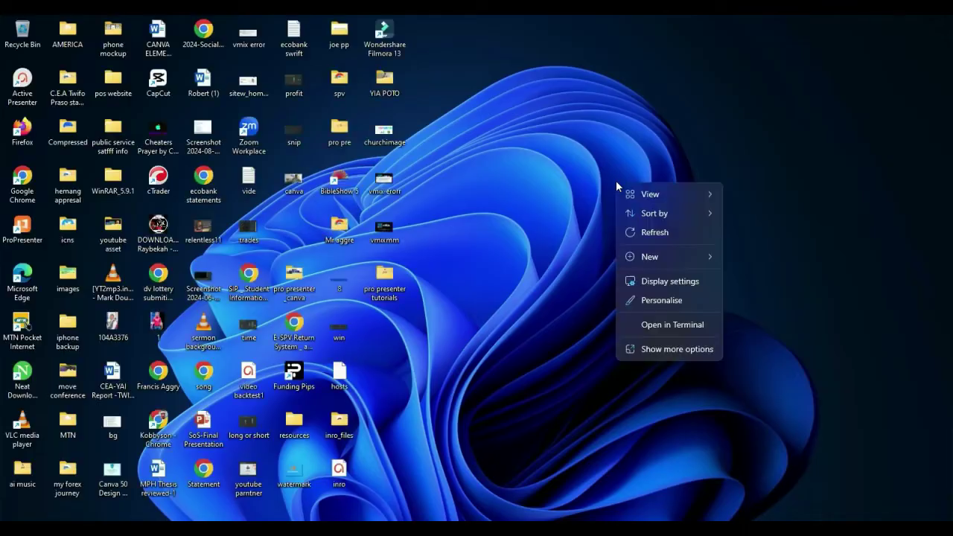
pyautogui.click(655, 232)
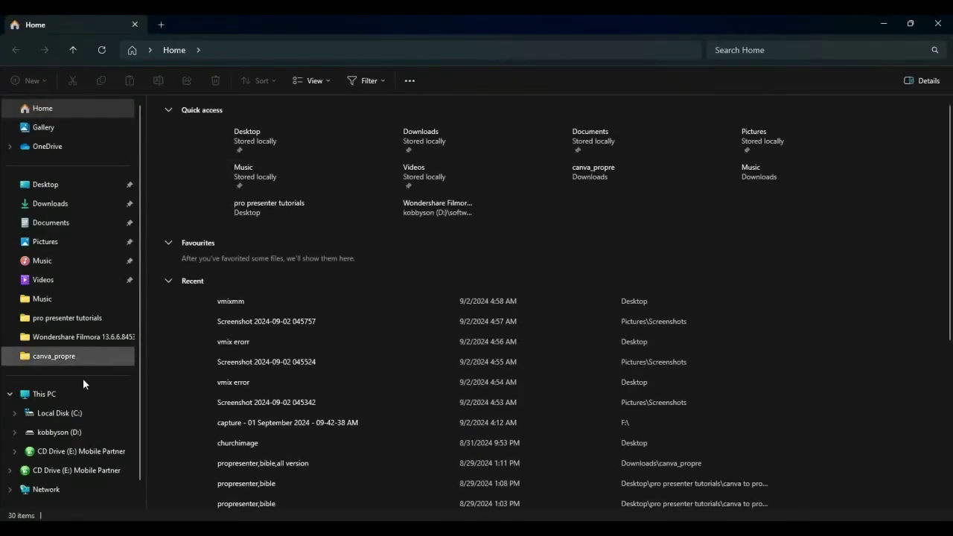
pyautogui.click(58, 402)
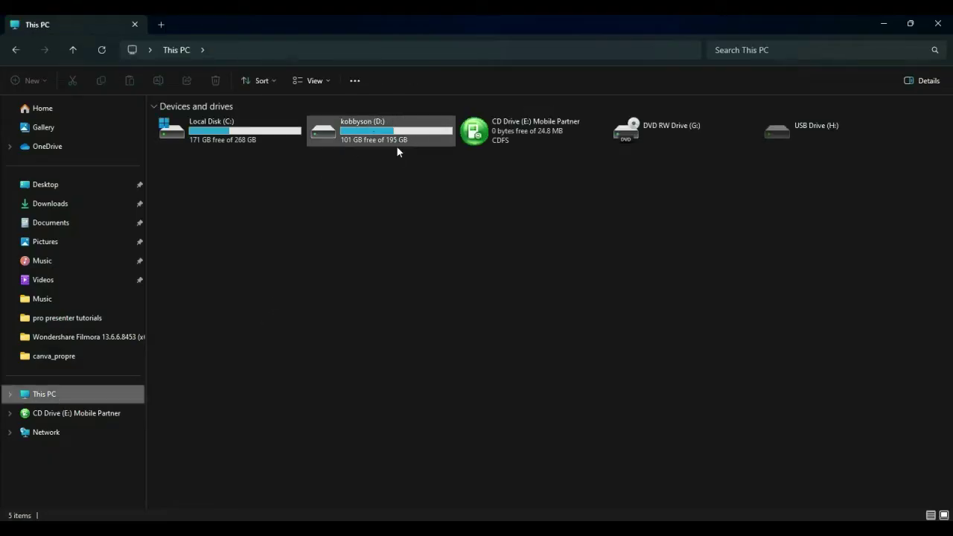
pyautogui.doubleClick(238, 140)
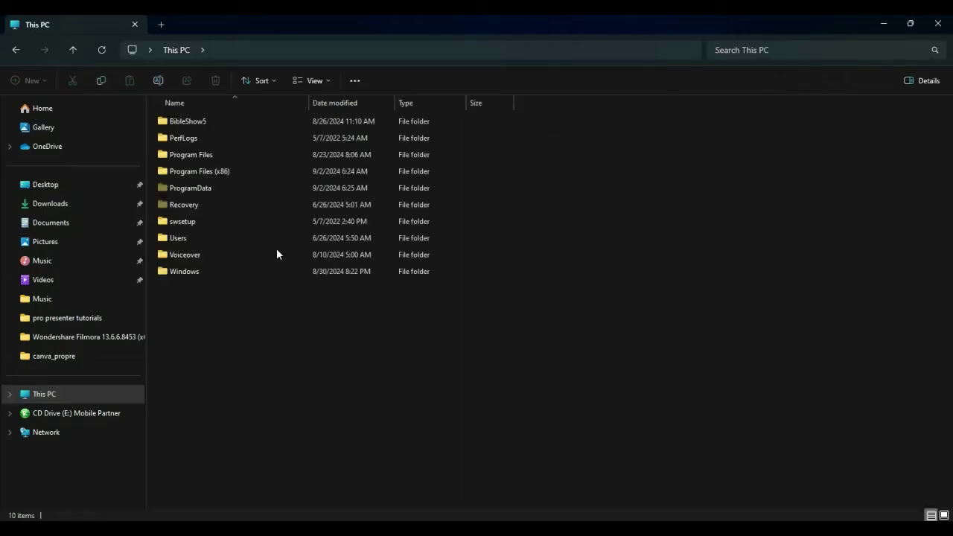
pyautogui.rightClick(249, 316)
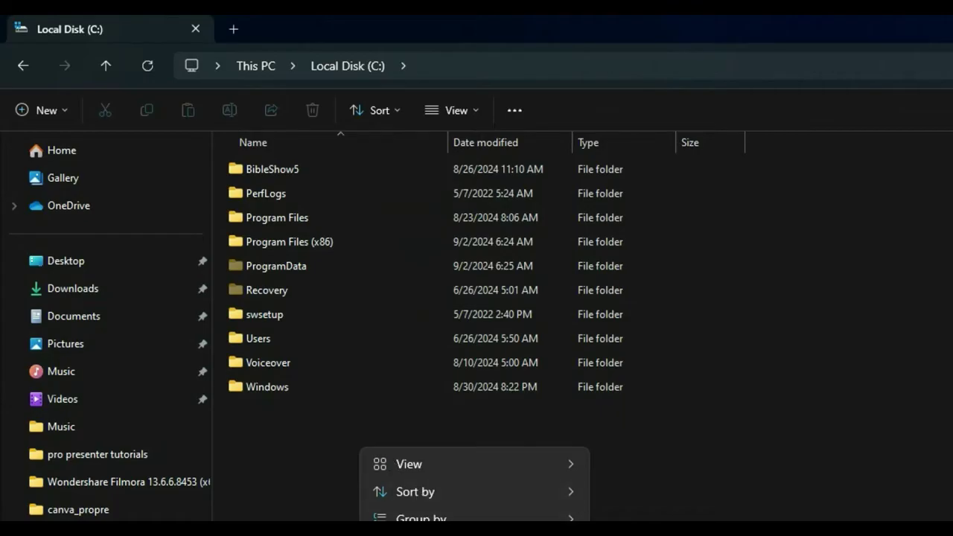
pyautogui.press('Escape')
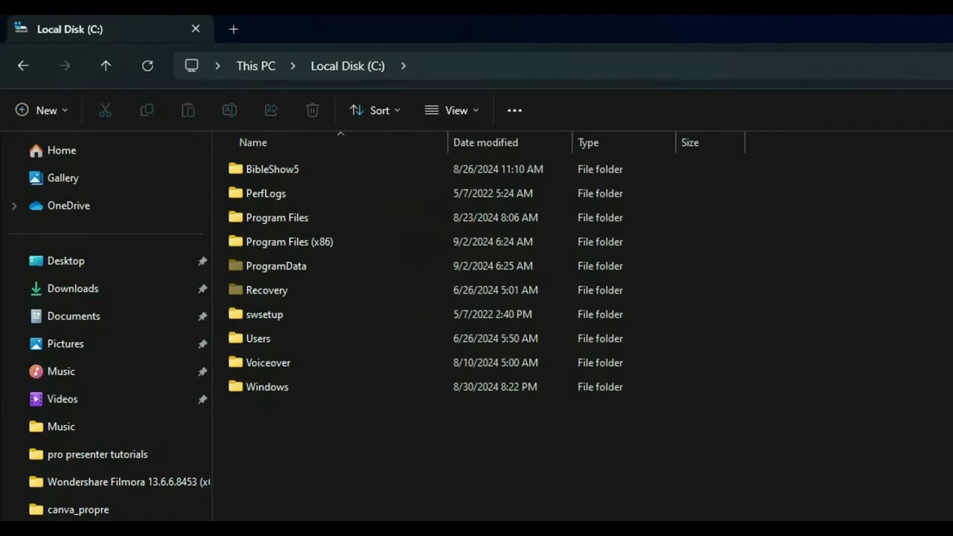
pyautogui.hotkey('ctrl', 'shift', 'n')
pyautogui.write('v')
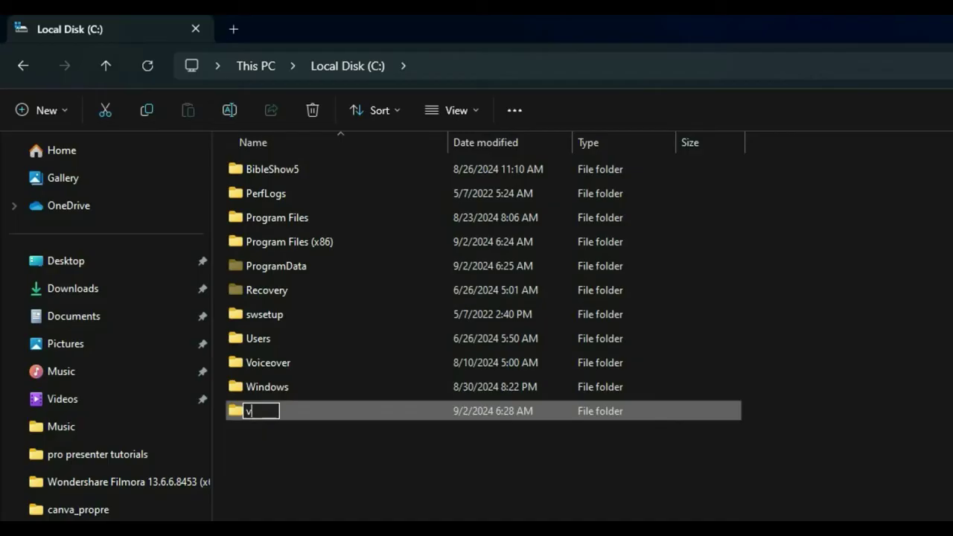
pyautogui.write('mix insta')
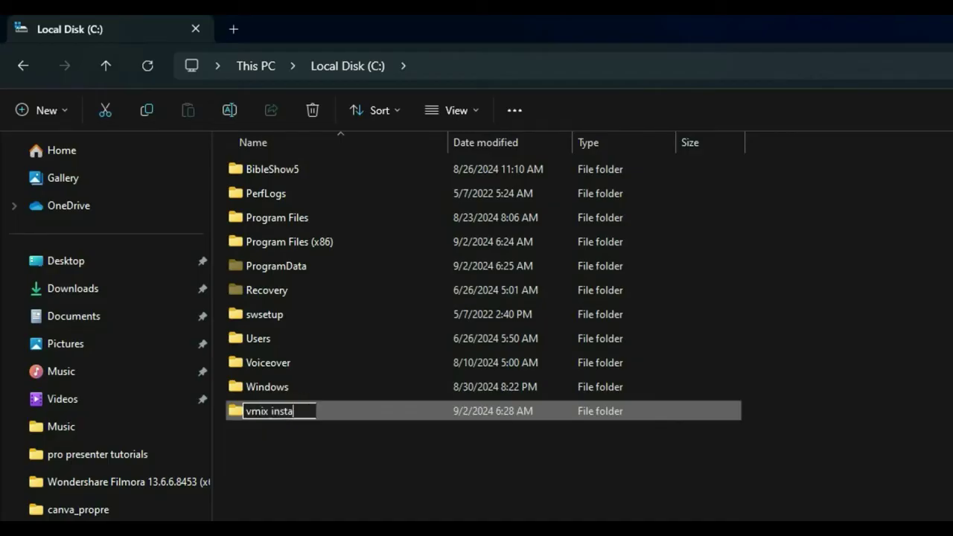
pyautogui.write('llatio')
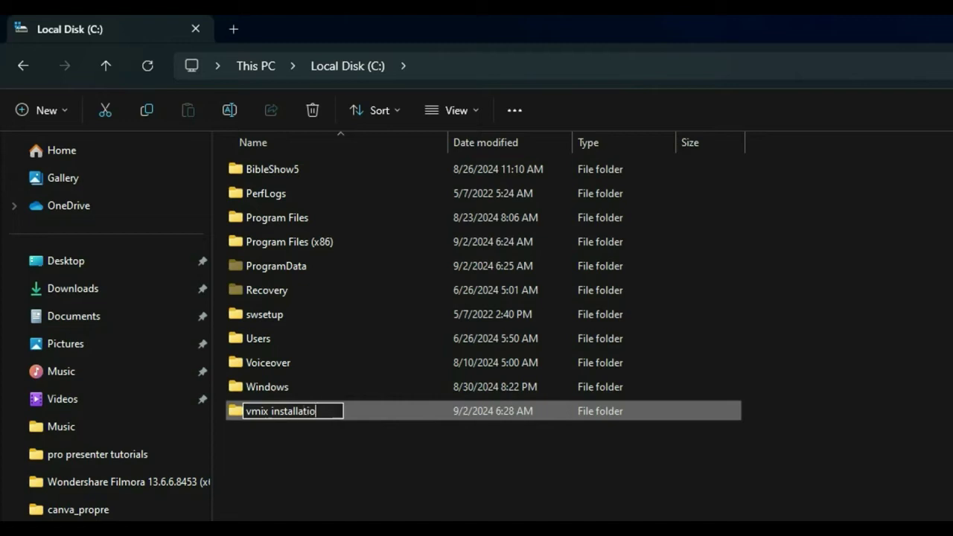
pyautogui.write('n')
pyautogui.press('Return')
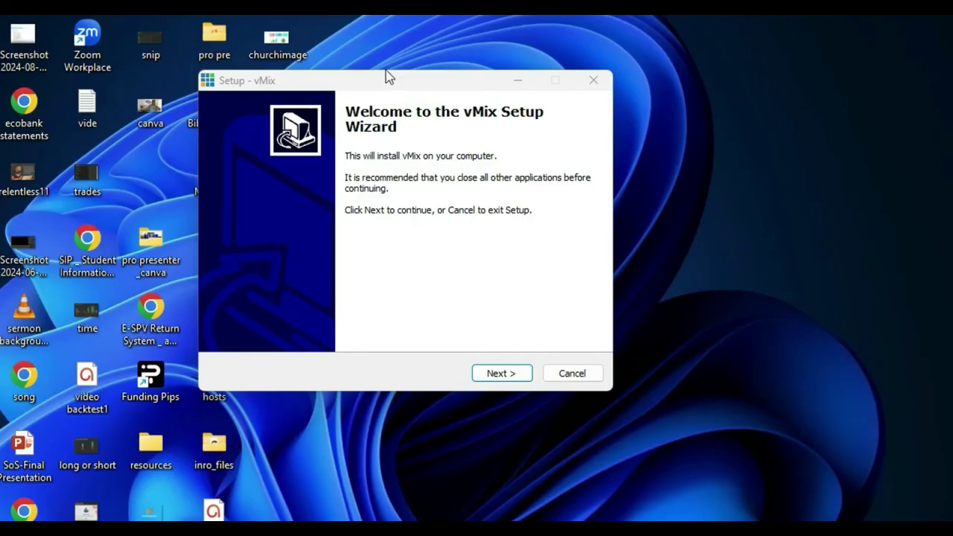
# - Get past the vMix Setup welcome page and accept the licence agreement
pyautogui.moveTo(374, 81); pyautogui.dragTo(583, 19)
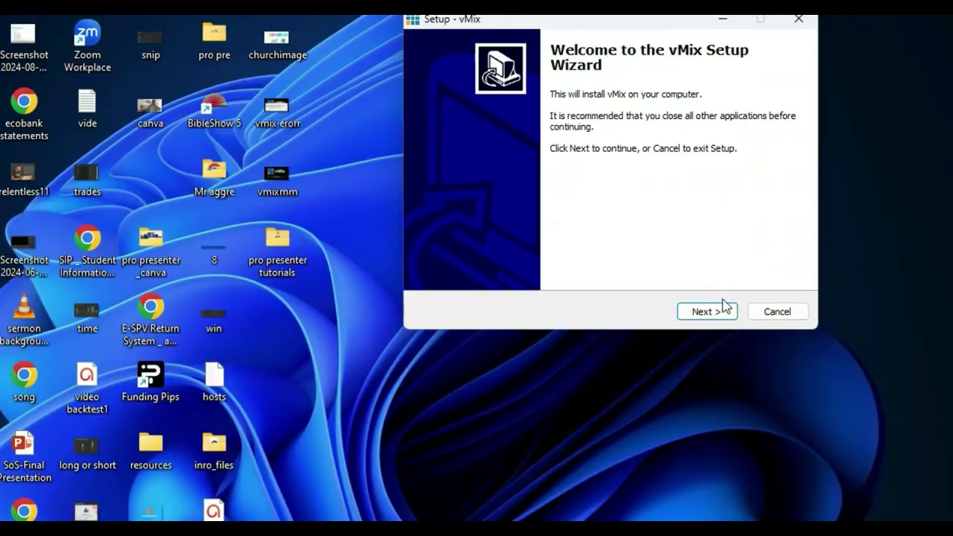
pyautogui.click(711, 312)
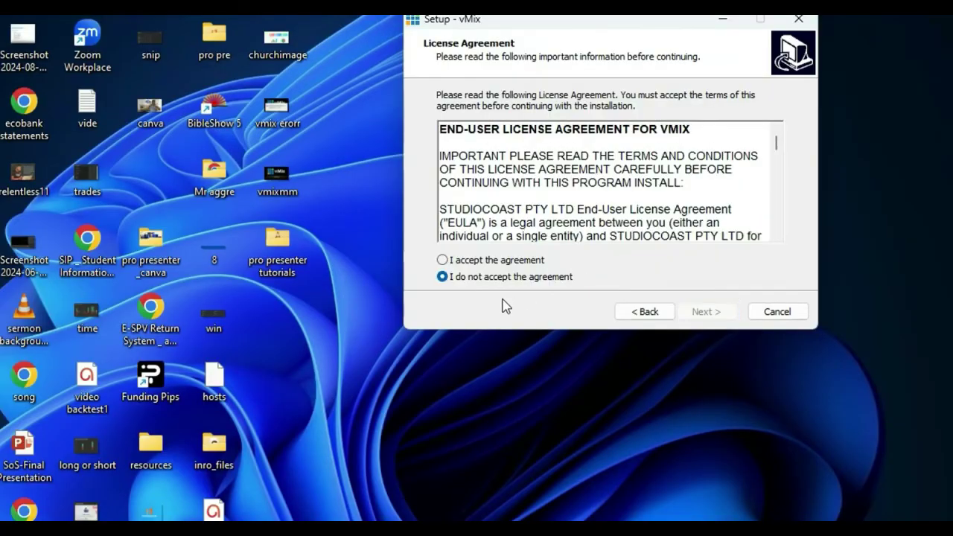
pyautogui.click(480, 264)
pyautogui.click(694, 316)
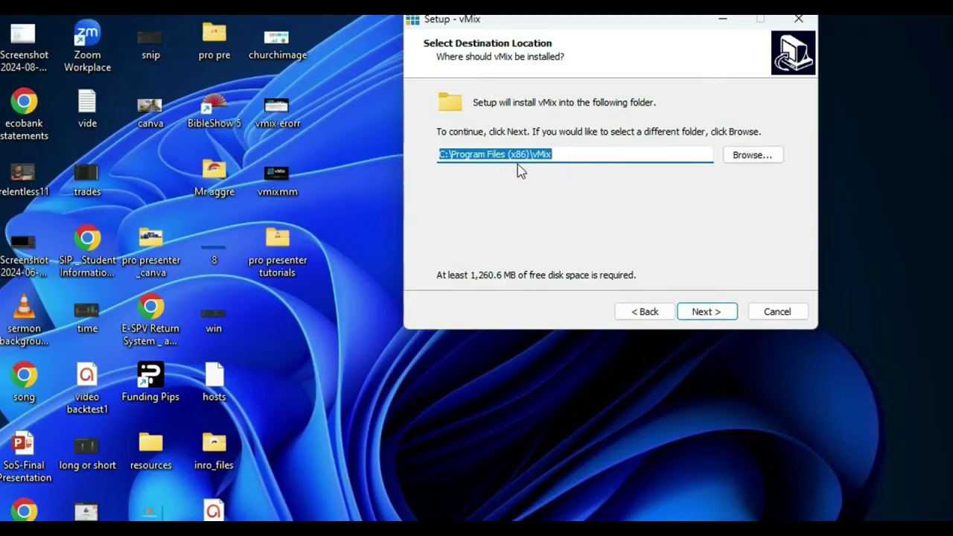
# - Set the install destination to C:\vmix installation\vMix and continue
pyautogui.click(752, 155)
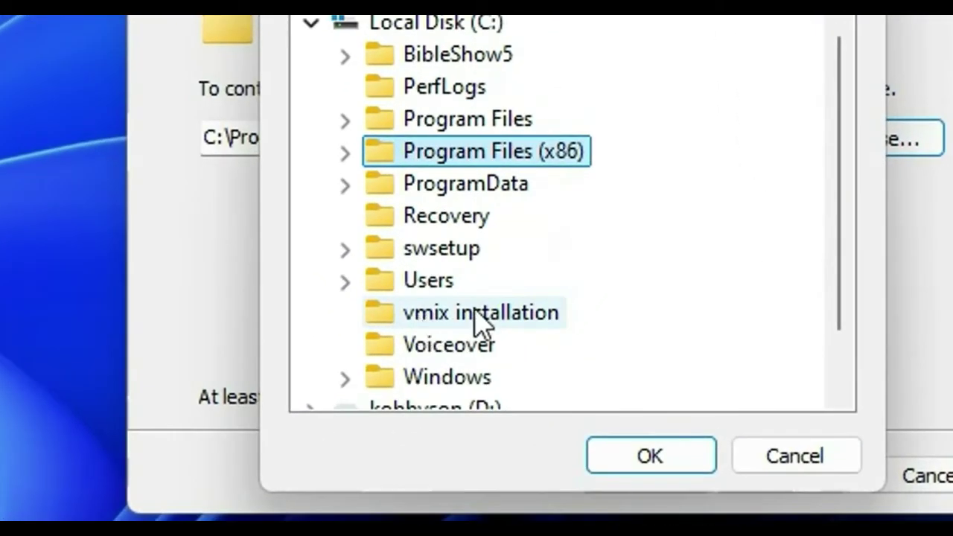
pyautogui.click(481, 314)
pyautogui.click(642, 461)
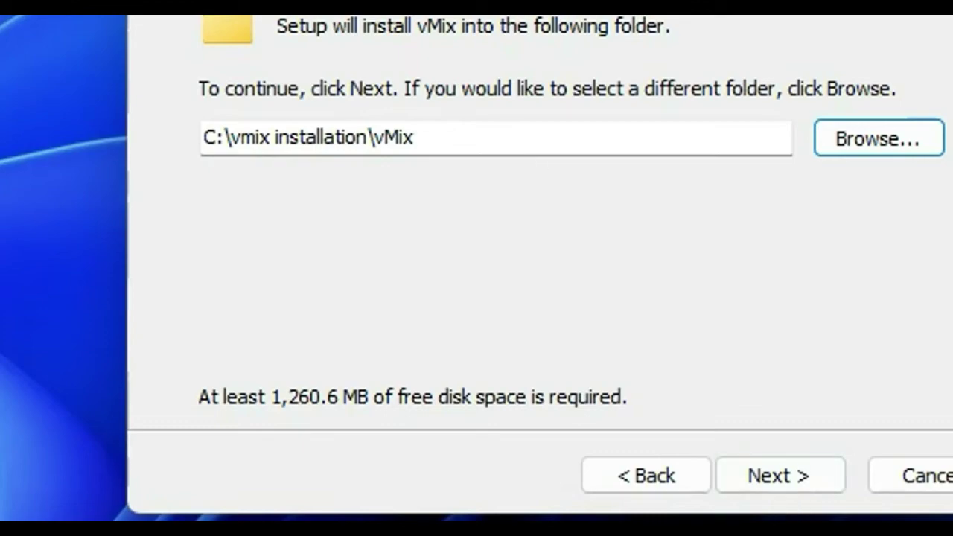
pyautogui.click(781, 490)
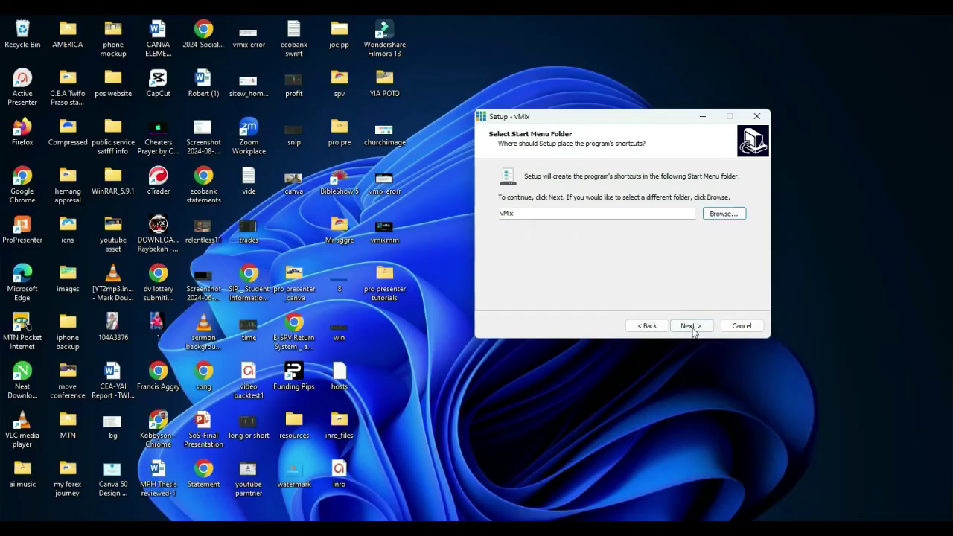
# - Keep the default Start Menu folder and desktop icon, install vMix, and close setup
pyautogui.click(691, 328)
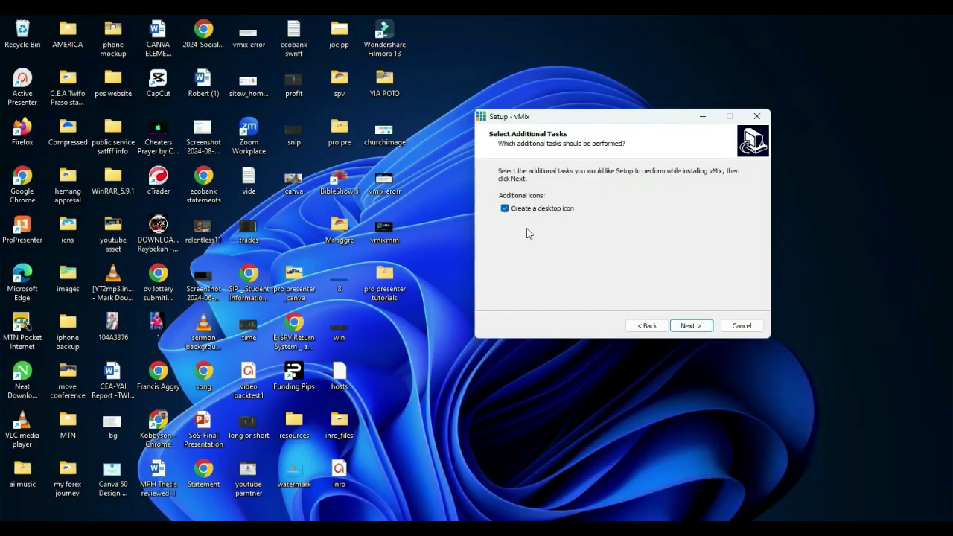
pyautogui.click(694, 329)
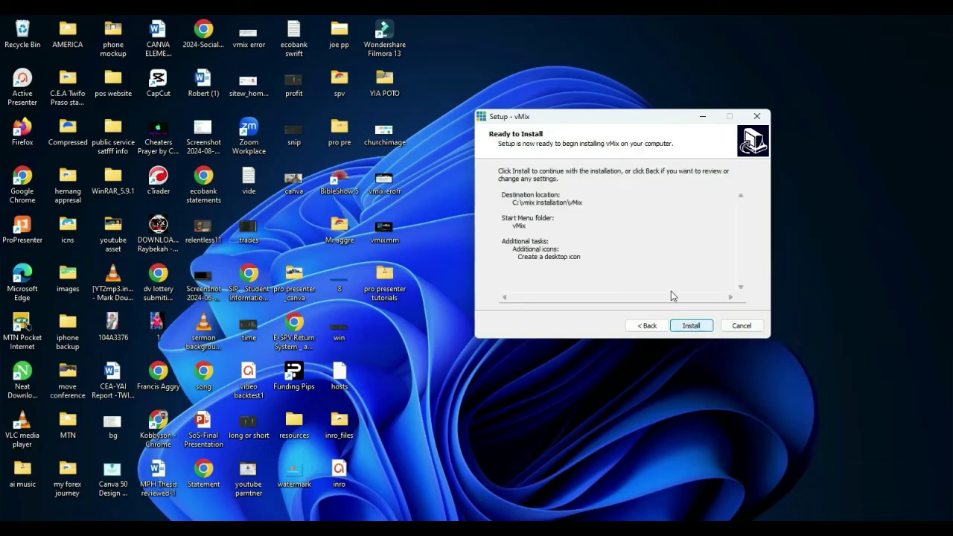
pyautogui.click(692, 326)
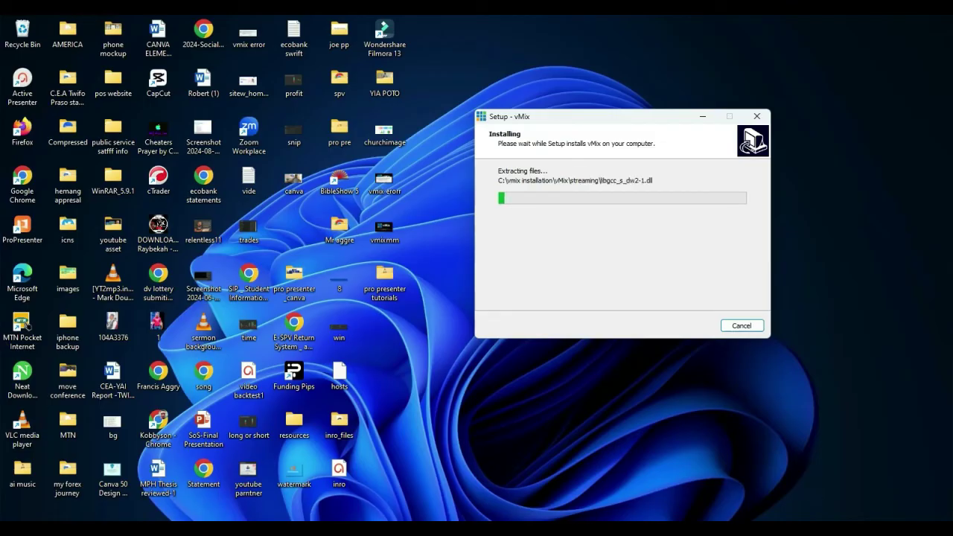
pyautogui.click(774, 528)
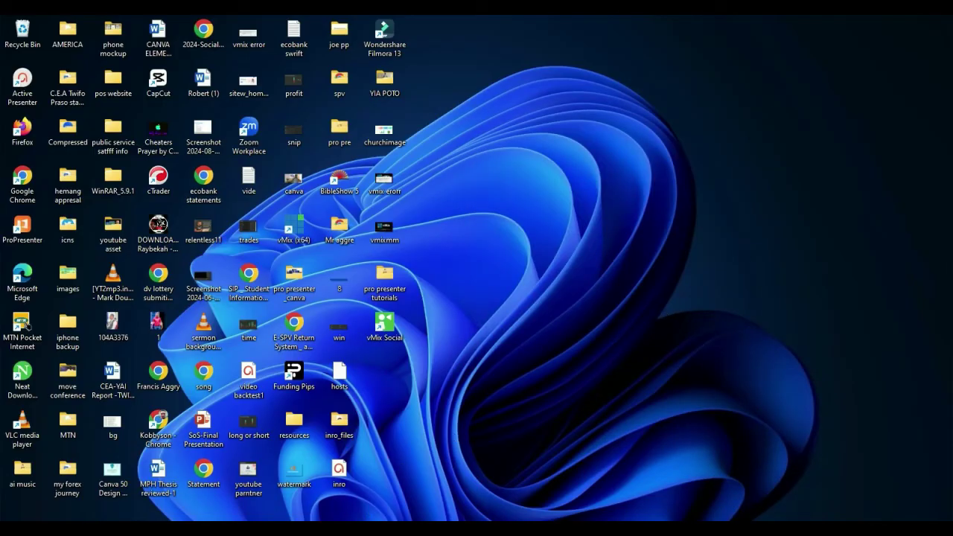
# - Start vMix (x64) from the search panel and confirm English as its language
pyautogui.press('super+s')
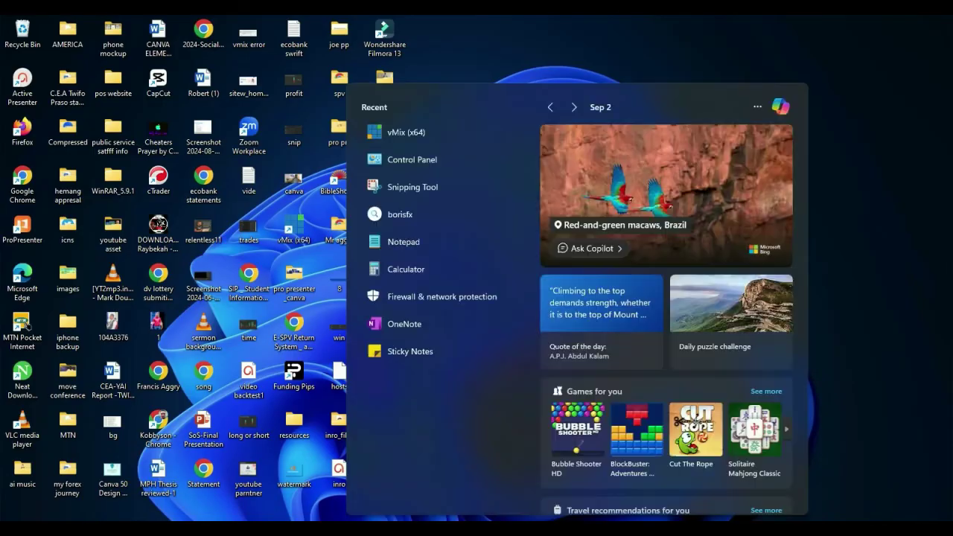
pyautogui.click(410, 134)
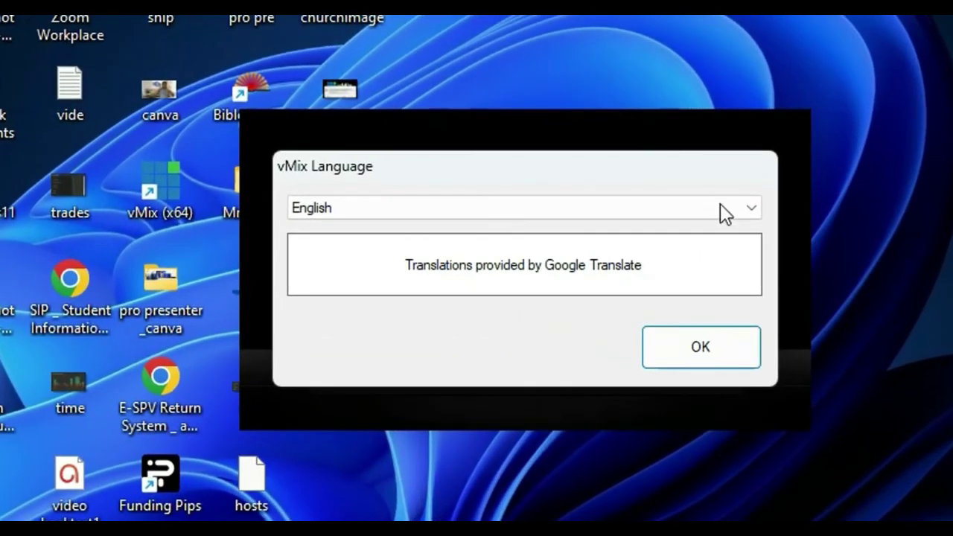
pyautogui.click(706, 354)
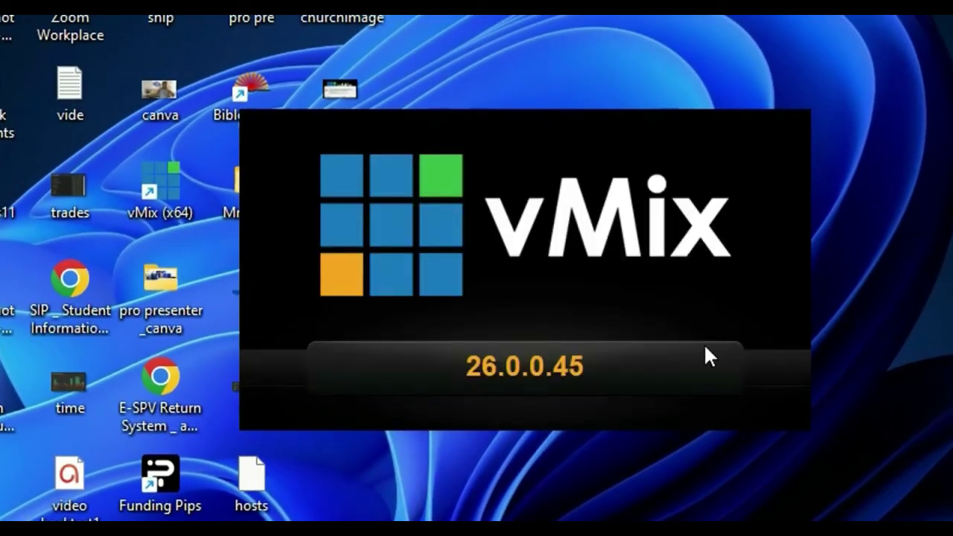